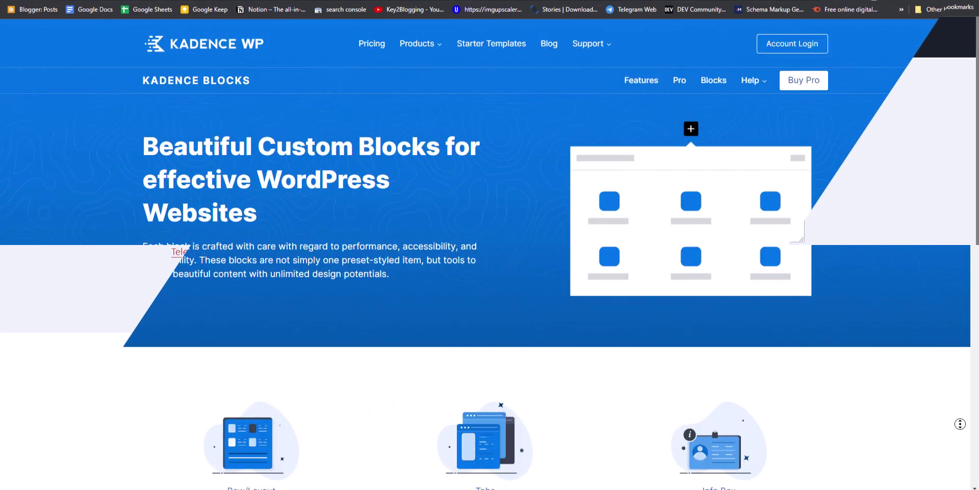
# Look through the overview of available blocks on the Kadence Blocks product page
pyautogui.scroll(-1, 956, 456)
pyautogui.scroll(-6, 956, 457)
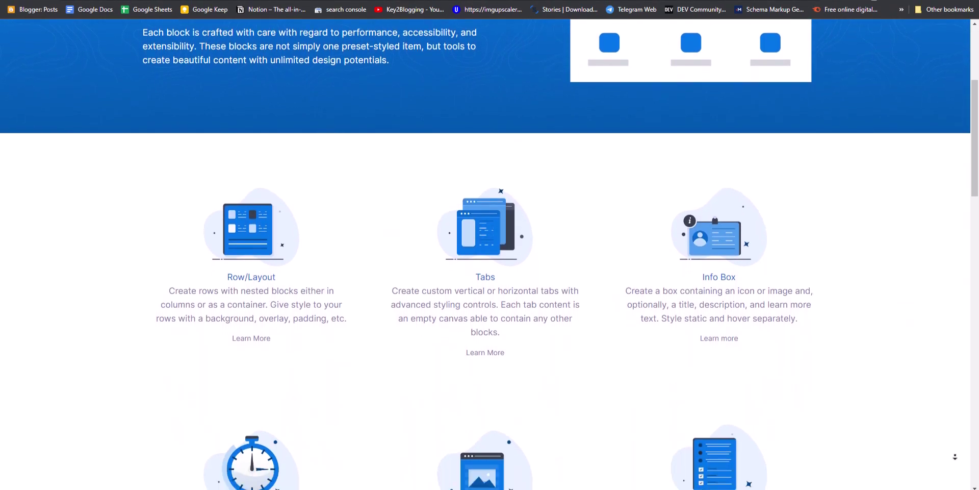
pyautogui.scroll(-6, 955, 457)
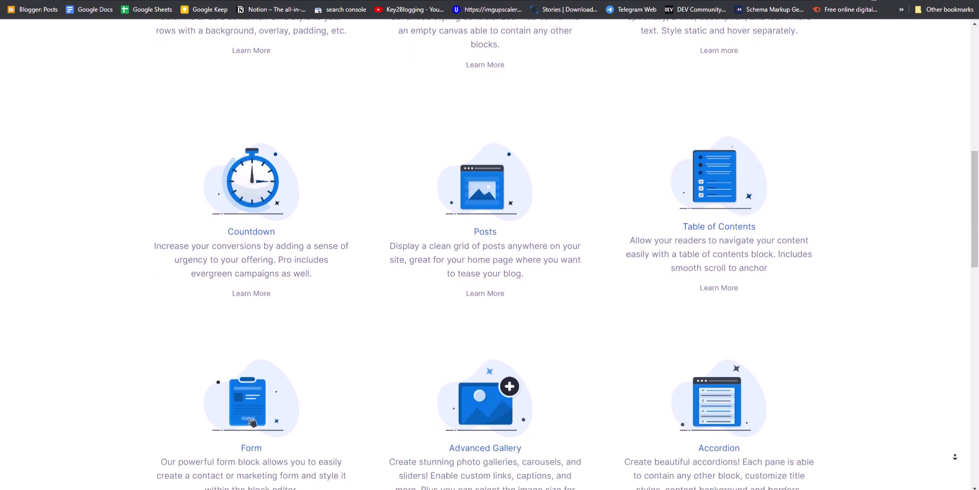
pyautogui.scroll(-6, 955, 456)
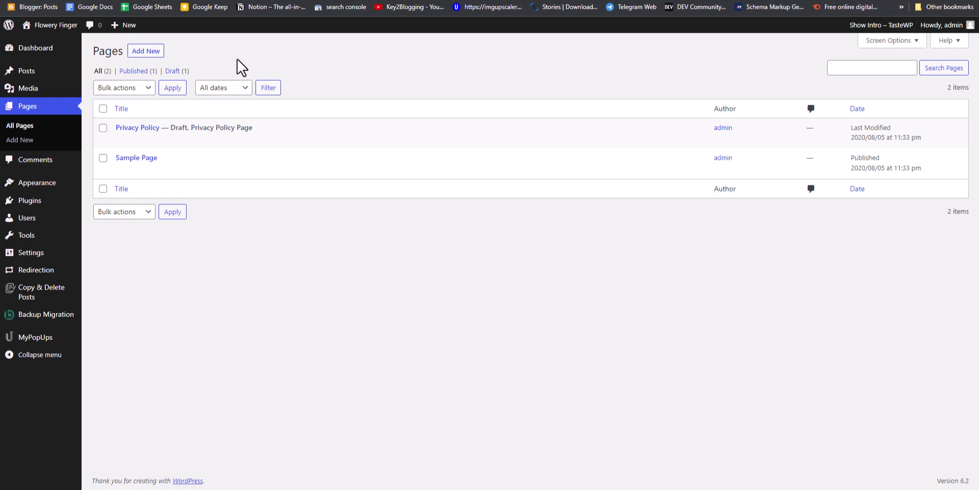
# Find the Kadence Blocks plugin by searching for "kadence blocks", then install and activate it
pyautogui.click(24, 199)
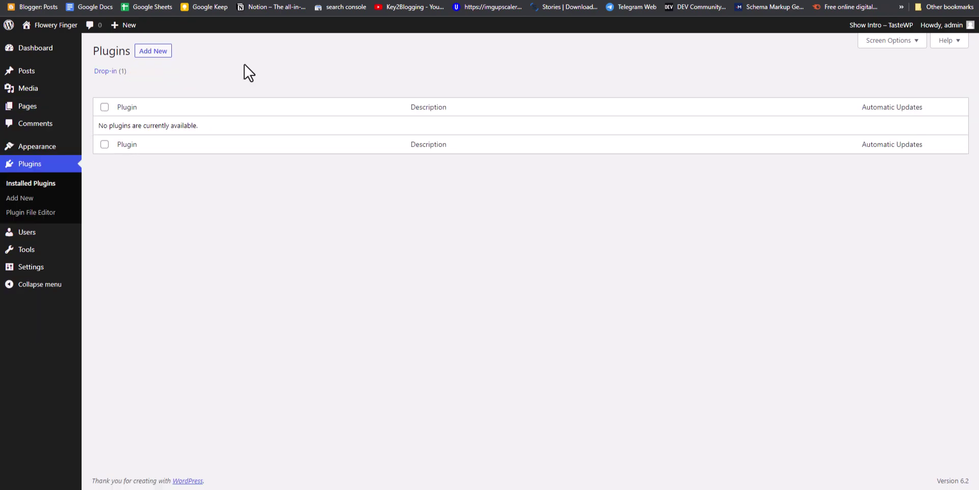
pyautogui.click(153, 53)
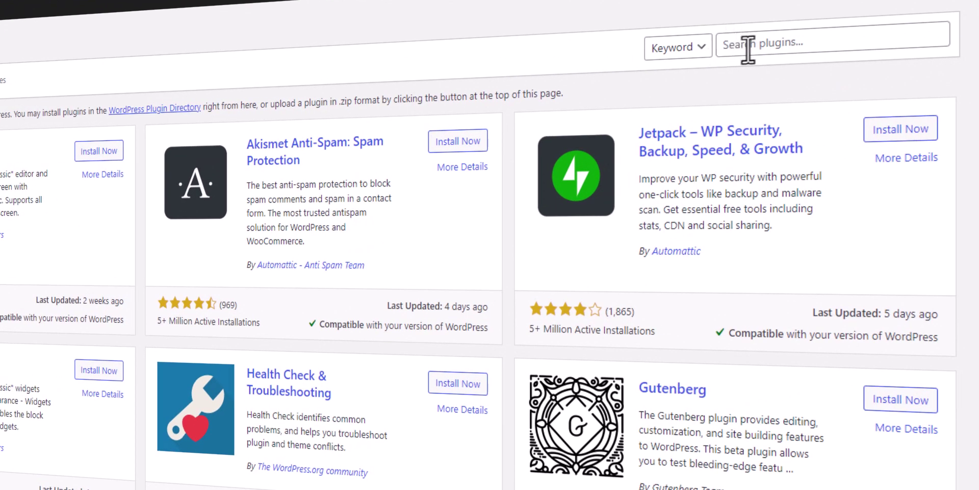
pyautogui.click(745, 47)
pyautogui.write('kadence blocks')
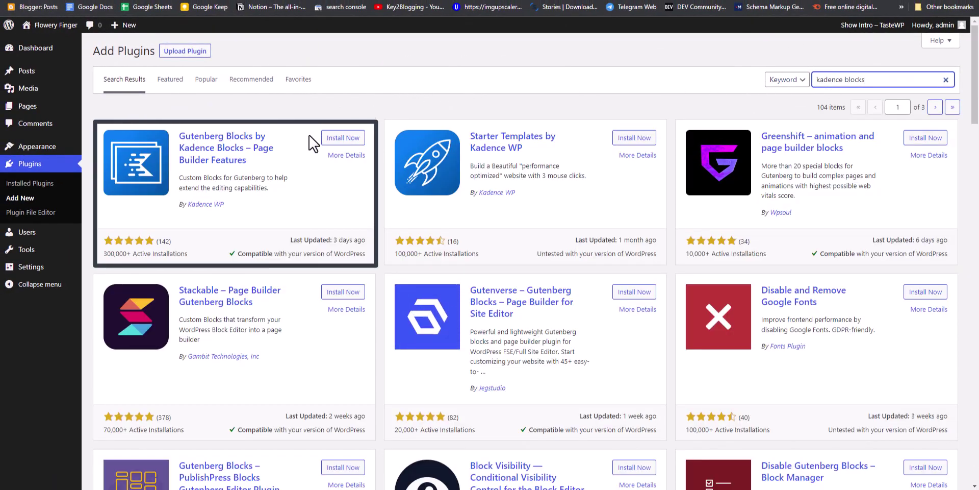
pyautogui.click(342, 138)
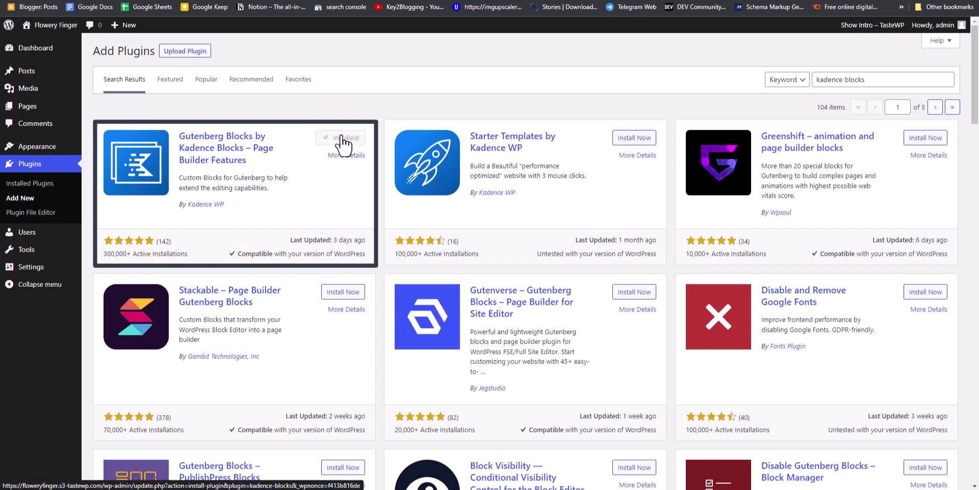
pyautogui.click(343, 137)
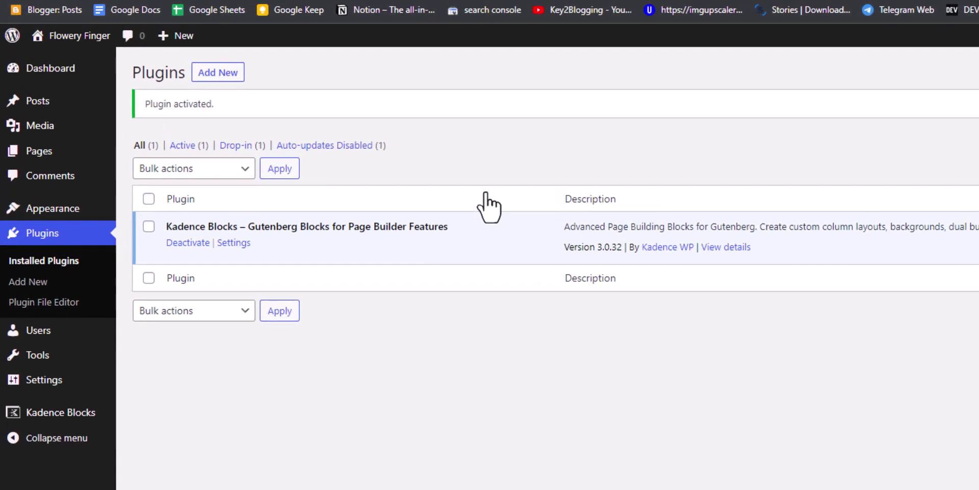
# Create a new page, dismiss the welcome guide and title the page "Social Follow button"
pyautogui.moveTo(68, 162)
pyautogui.click(152, 174)
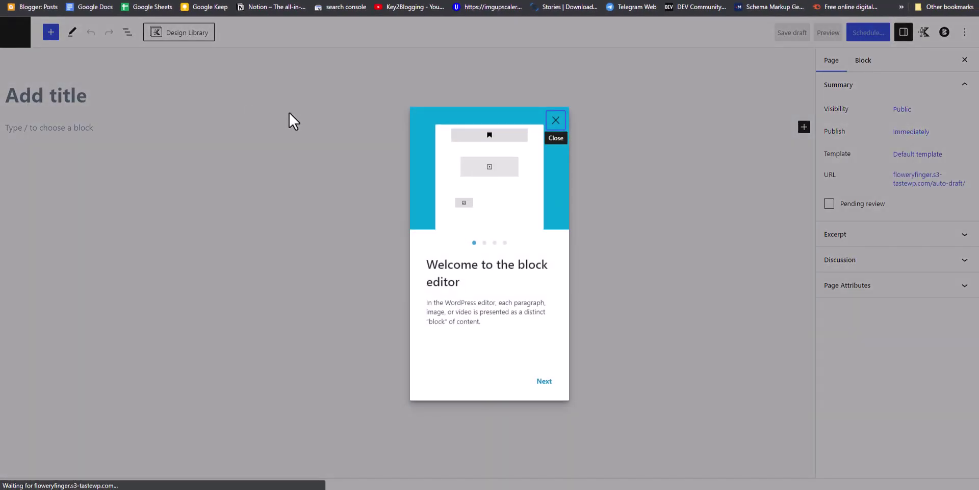
pyautogui.click(556, 121)
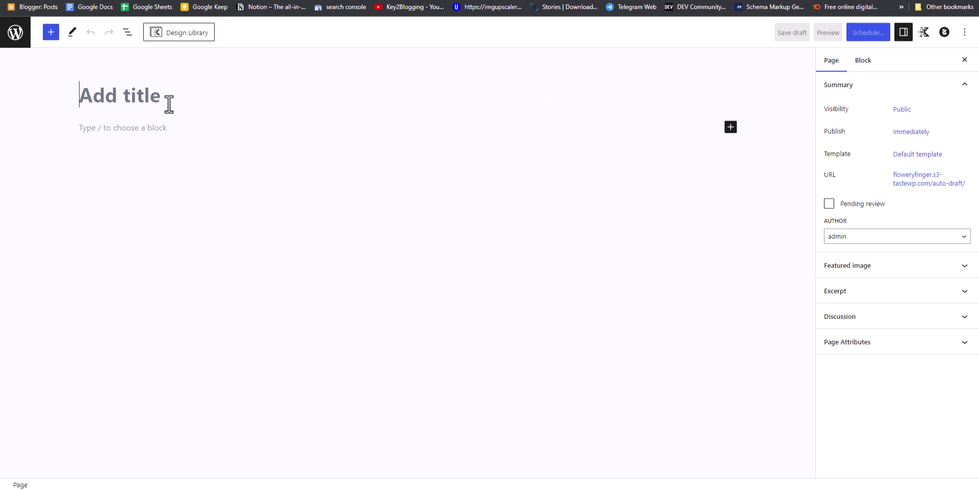
pyautogui.click(153, 98)
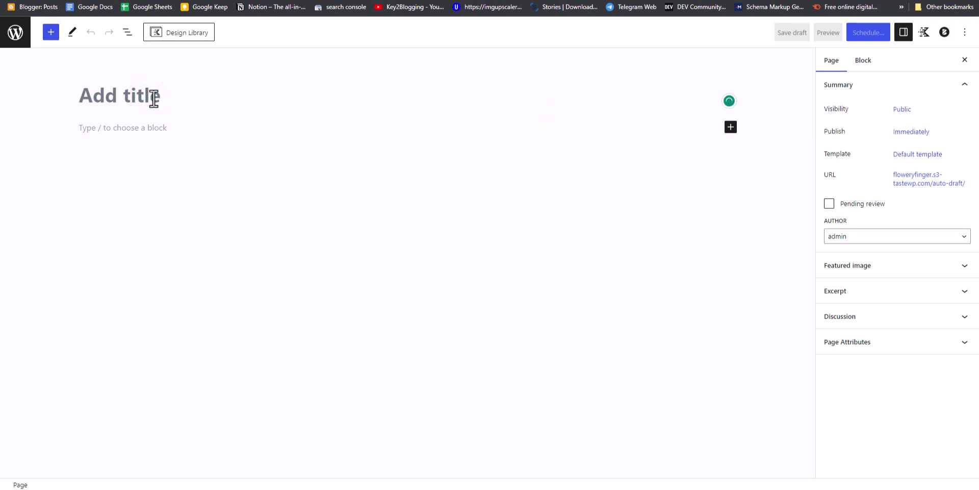
pyautogui.write('Social Follow button')
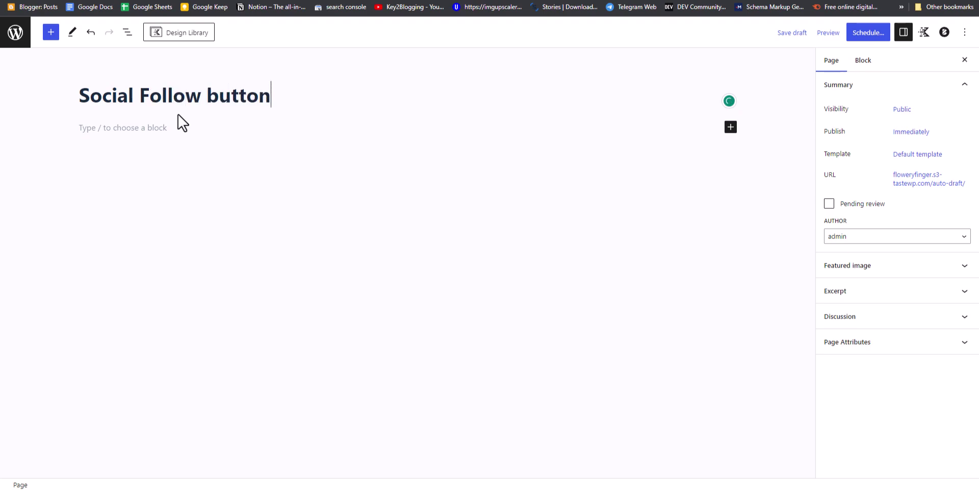
# Insert a Kadence Row Layout block below the title with four equal columns
pyautogui.click(731, 127)
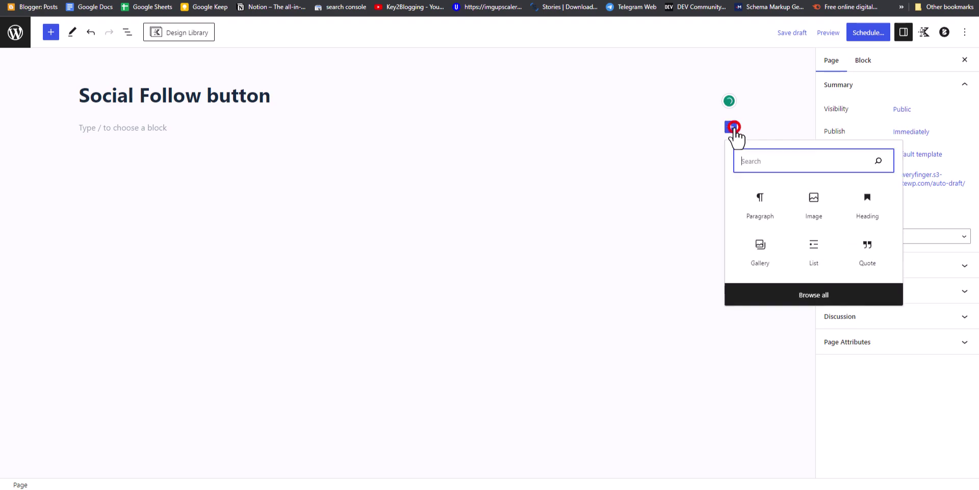
pyautogui.click(809, 296)
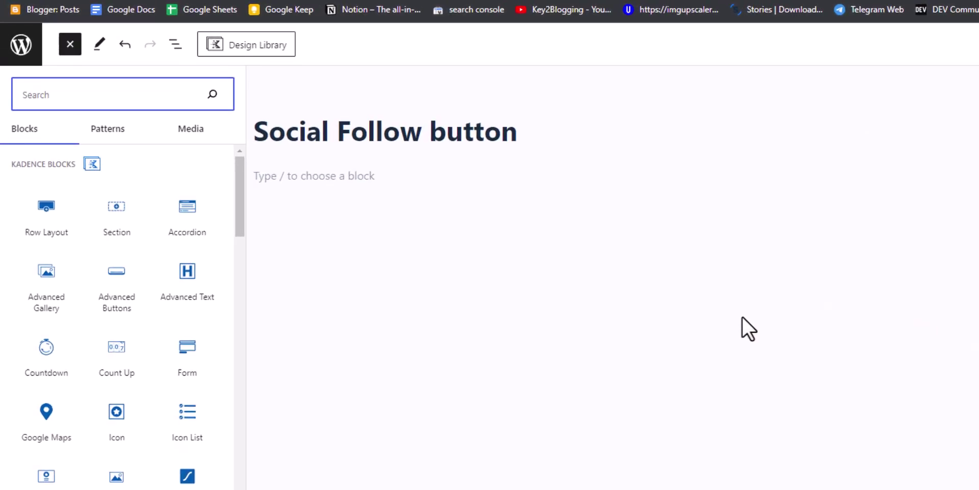
pyautogui.moveTo(186, 271)
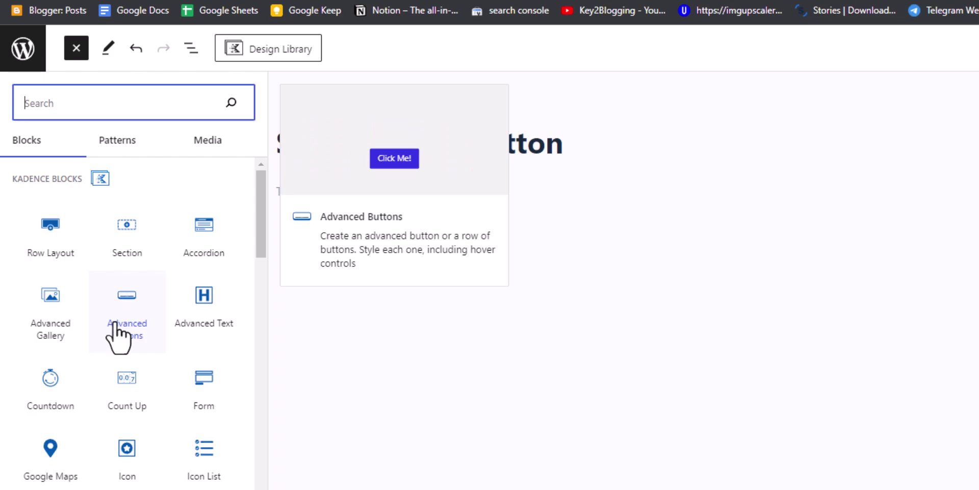
pyautogui.click(56, 253)
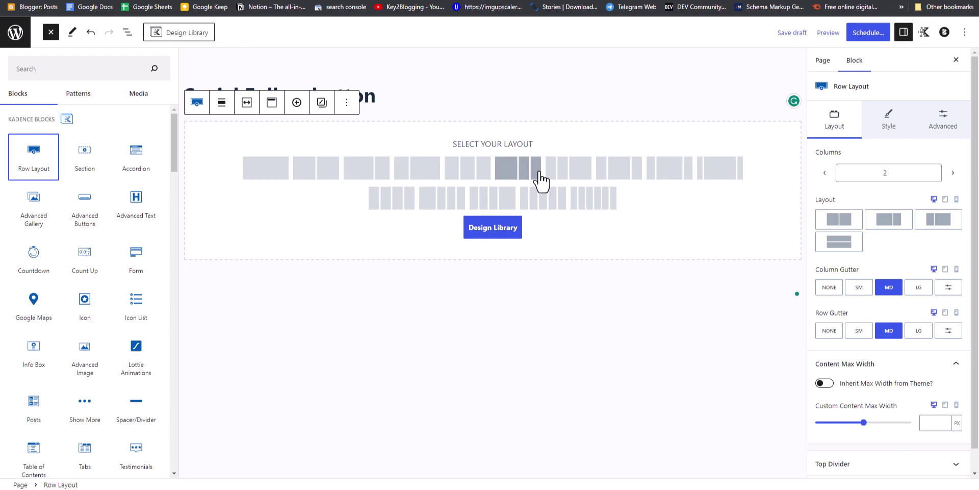
pyautogui.click(390, 195)
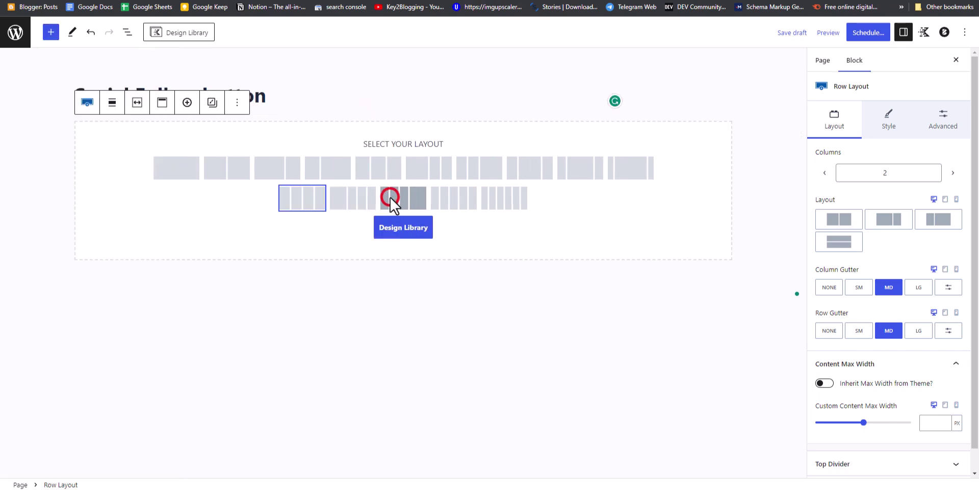
pyautogui.click(302, 206)
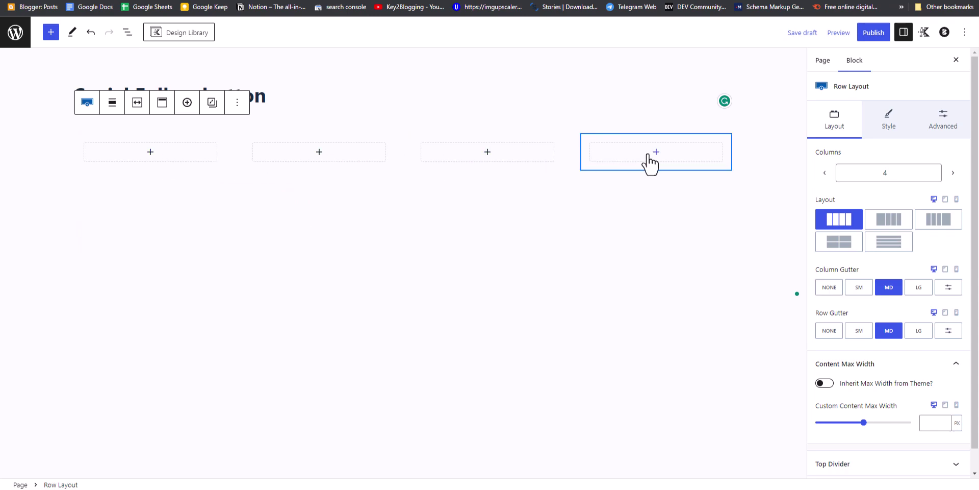
# Add an Info Box block to the first column of the row
pyautogui.click(150, 153)
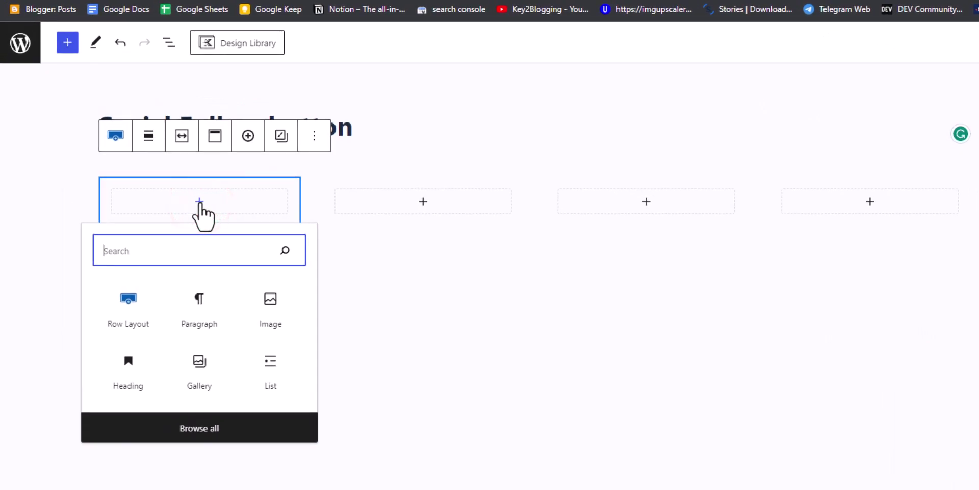
pyautogui.write('info')
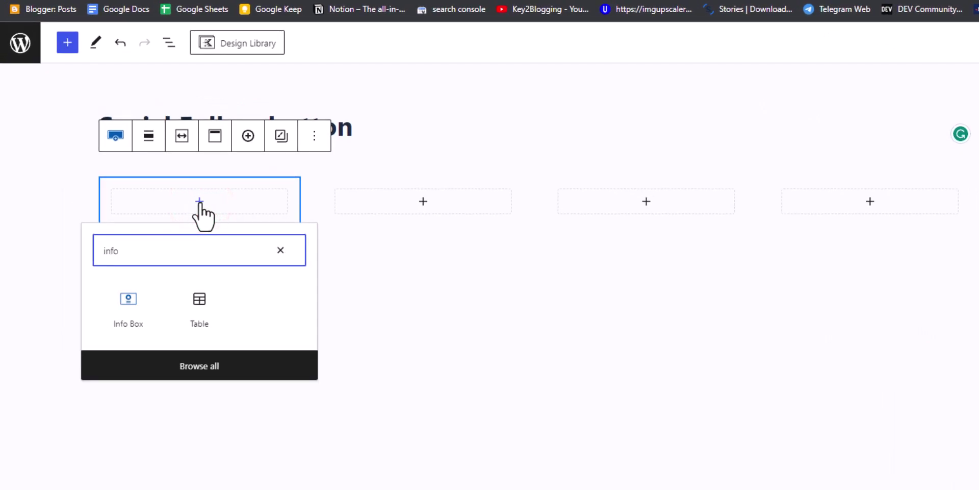
pyautogui.click(130, 306)
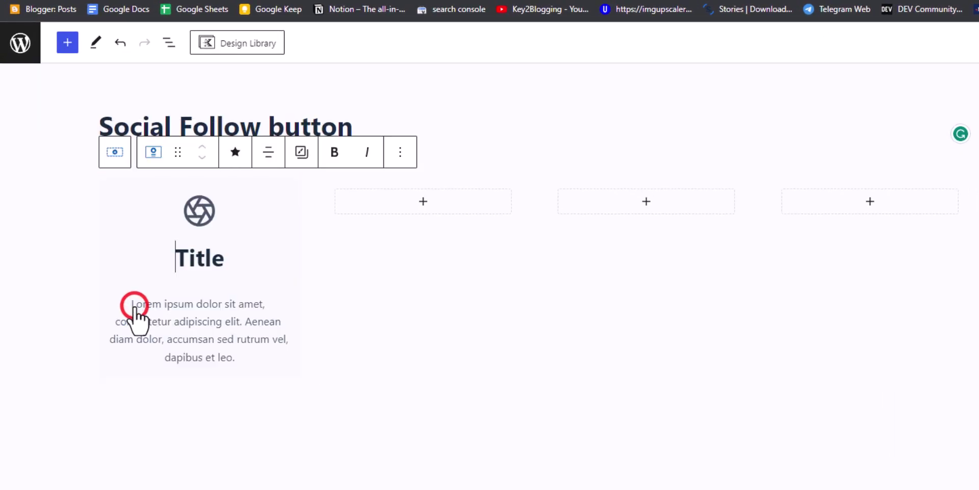
# Copy the Info Box from the first column and paste it into the second column
pyautogui.click(281, 198)
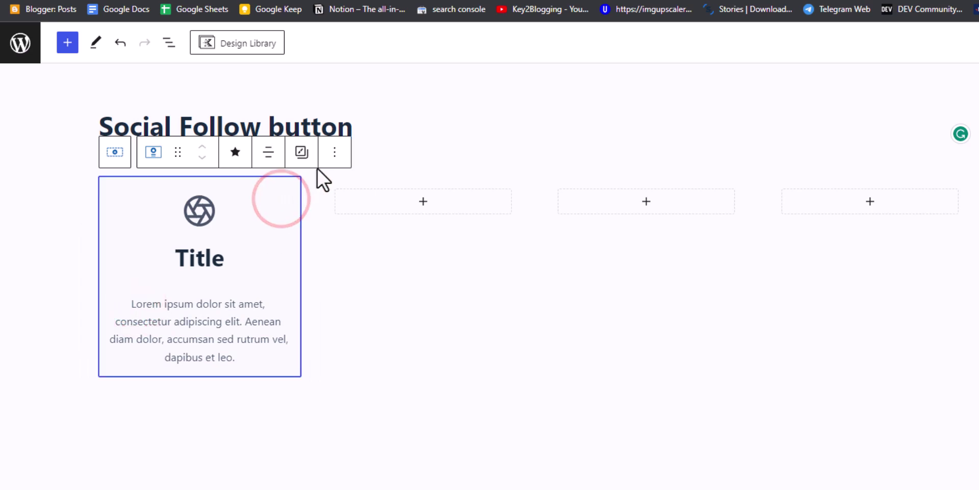
pyautogui.click(332, 156)
pyautogui.click(349, 220)
pyautogui.click(568, 253)
pyautogui.click(423, 201)
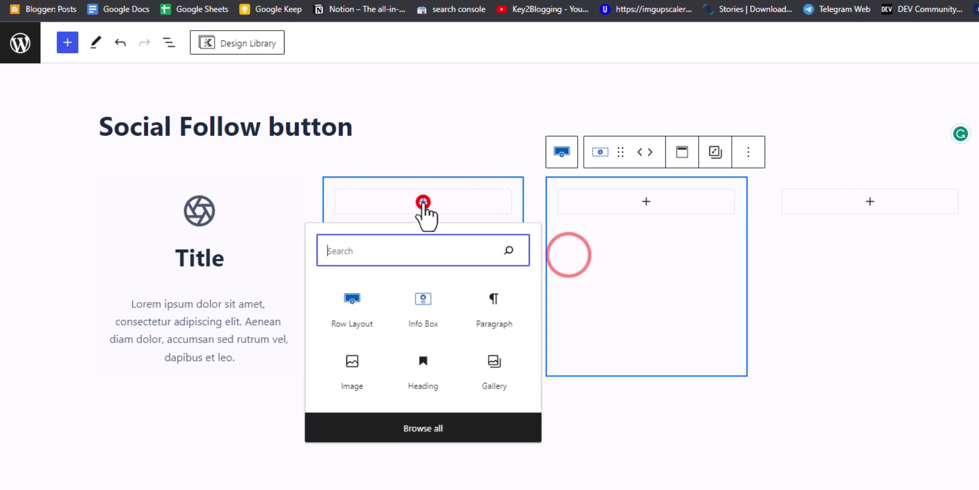
pyautogui.click(491, 303)
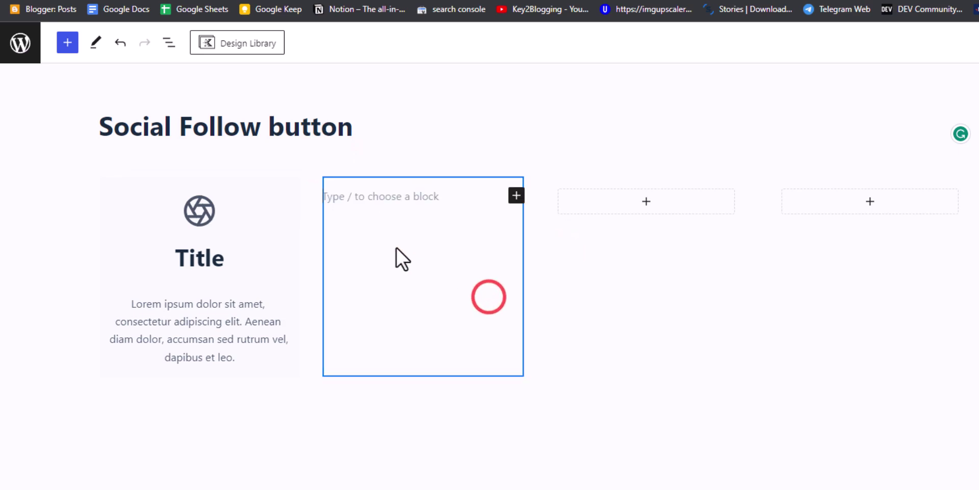
pyautogui.hotkey('ctrl', 'v')
# Paste the copied Info Box into the third and fourth columns
pyautogui.click(646, 201)
pyautogui.click(643, 299)
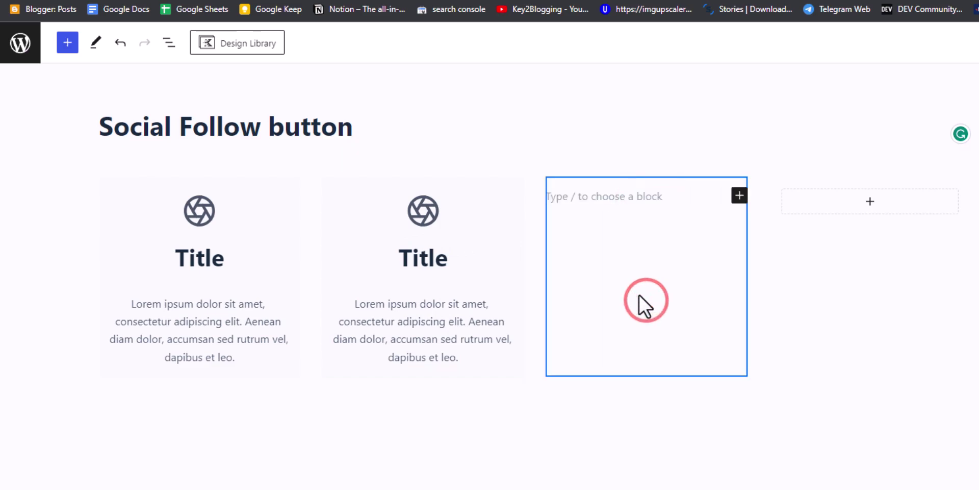
pyautogui.hotkey('ctrl', 'v')
pyautogui.click(869, 202)
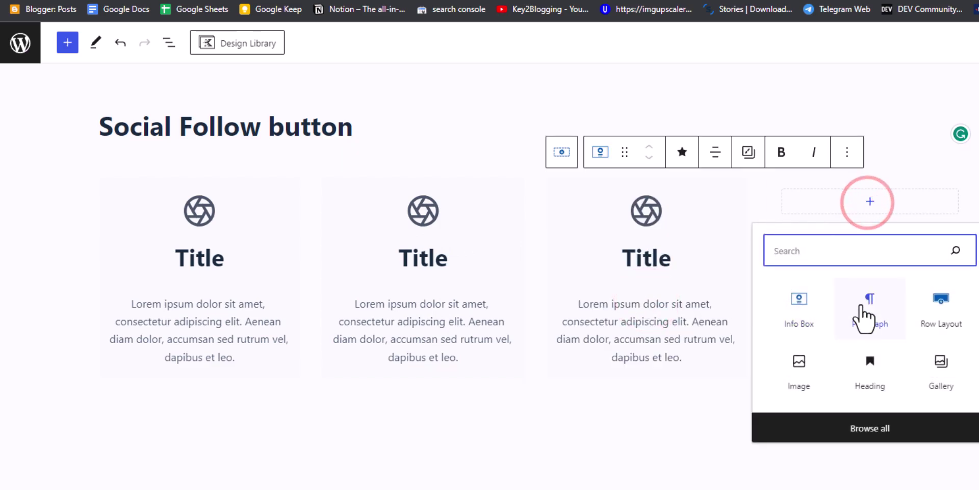
pyautogui.click(862, 306)
pyautogui.hotkey('ctrl', 'v')
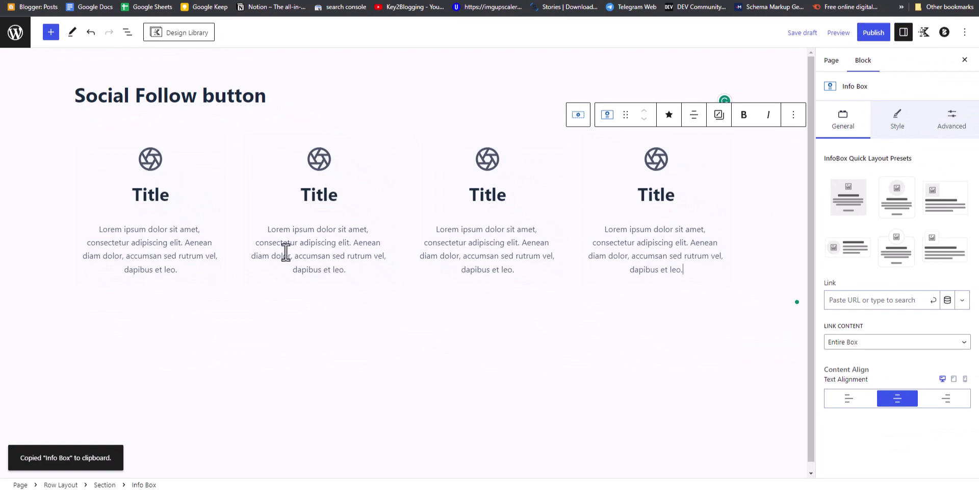
# Give the first Info Box's container a 3 px normal border in dark navy 192A3D
pyautogui.click(204, 159)
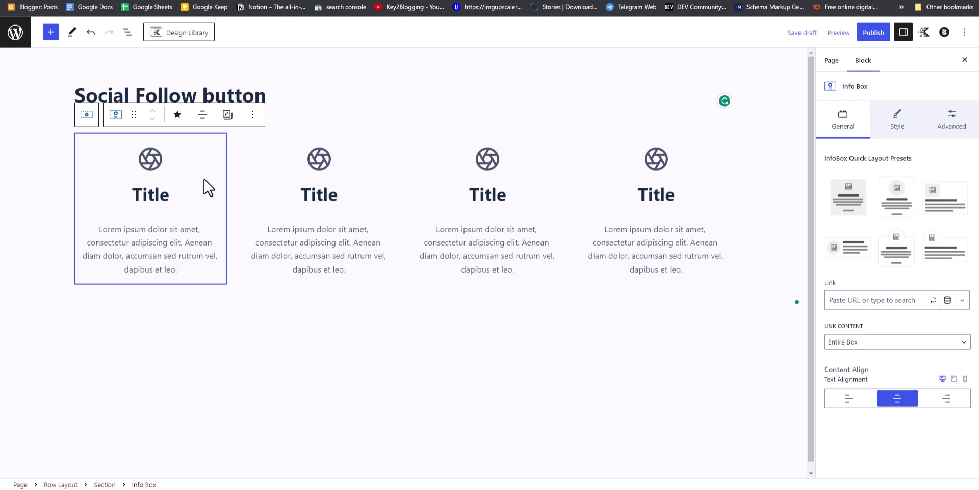
pyautogui.click(898, 134)
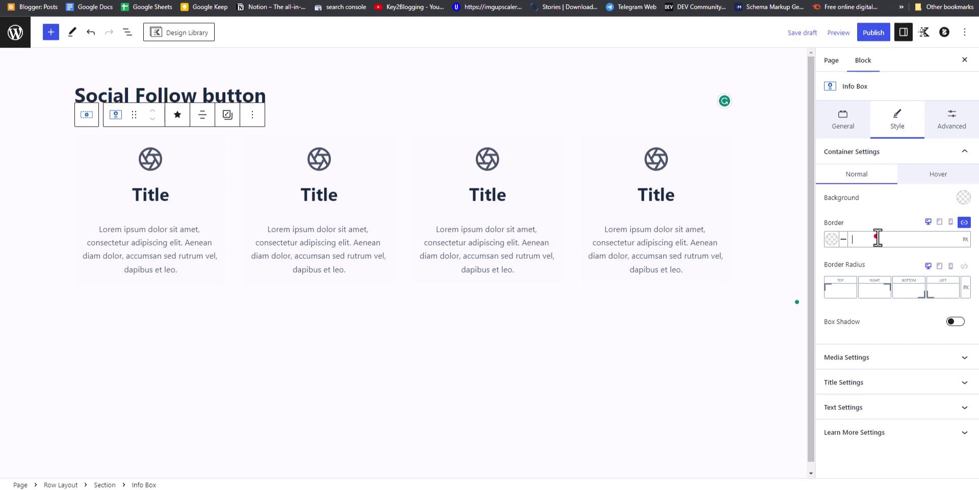
pyautogui.write('3')
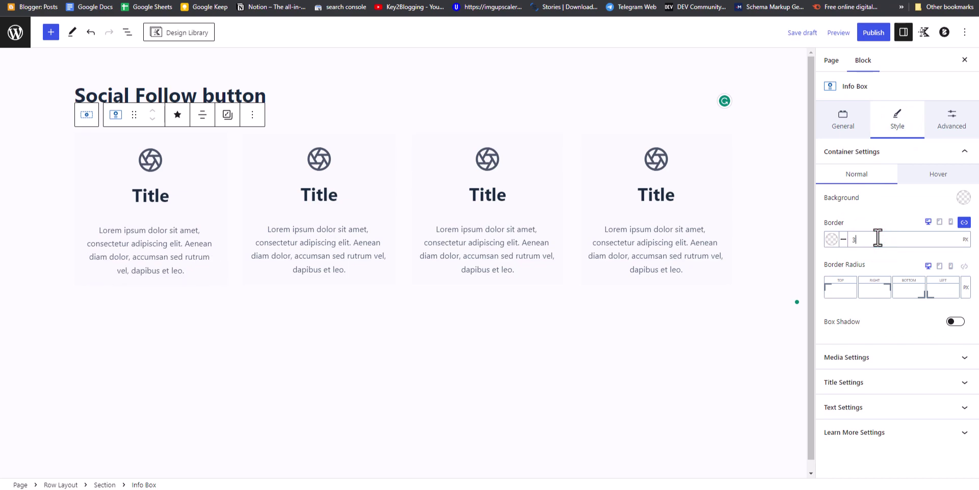
pyautogui.click(831, 239)
pyautogui.click(738, 220)
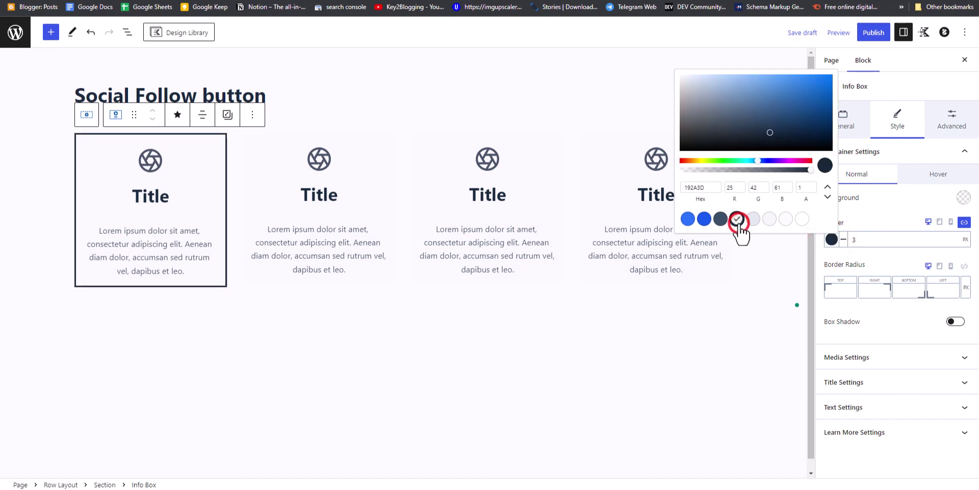
pyautogui.click(864, 252)
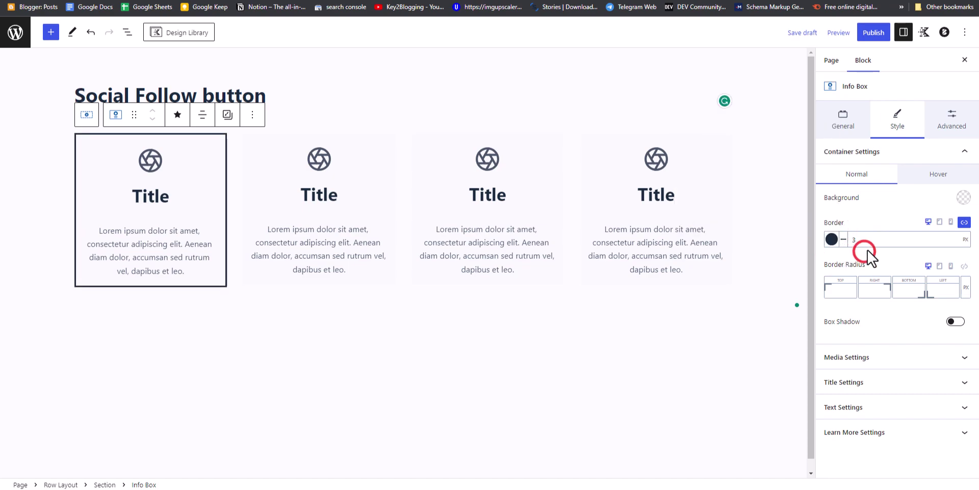
# Set the first Info Box's hover border to 3 px in the palette's first blue
pyautogui.click(936, 179)
pyautogui.click(830, 240)
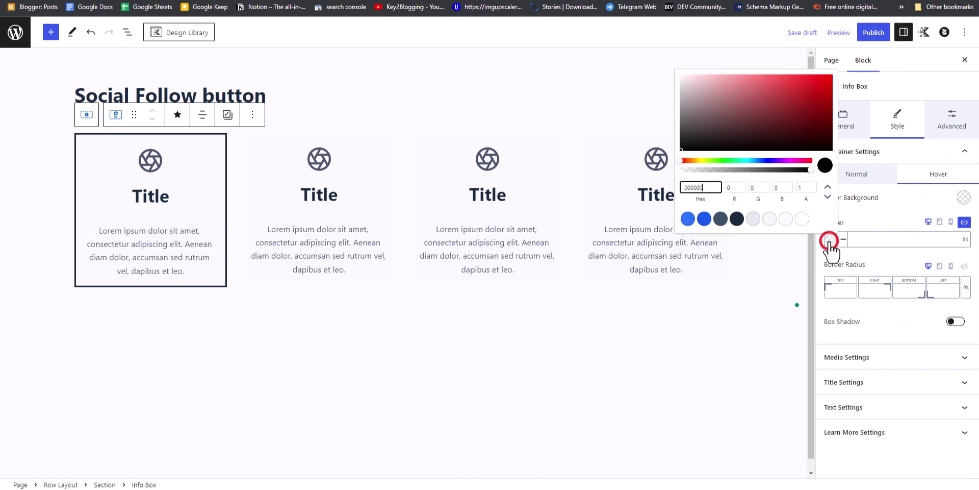
pyautogui.click(688, 219)
pyautogui.click(870, 234)
pyautogui.write('3')
pyautogui.click(544, 352)
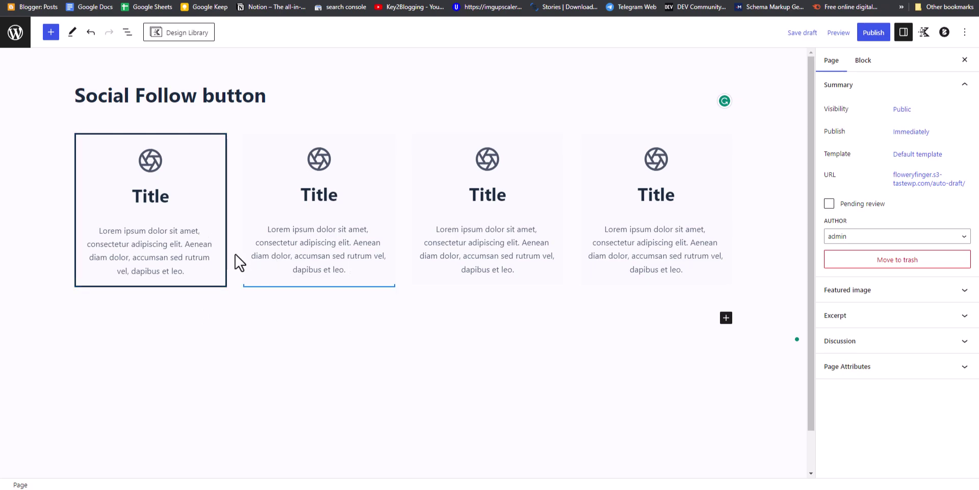
# Change the first Info Box's title to "Facebook"
pyautogui.click(208, 158)
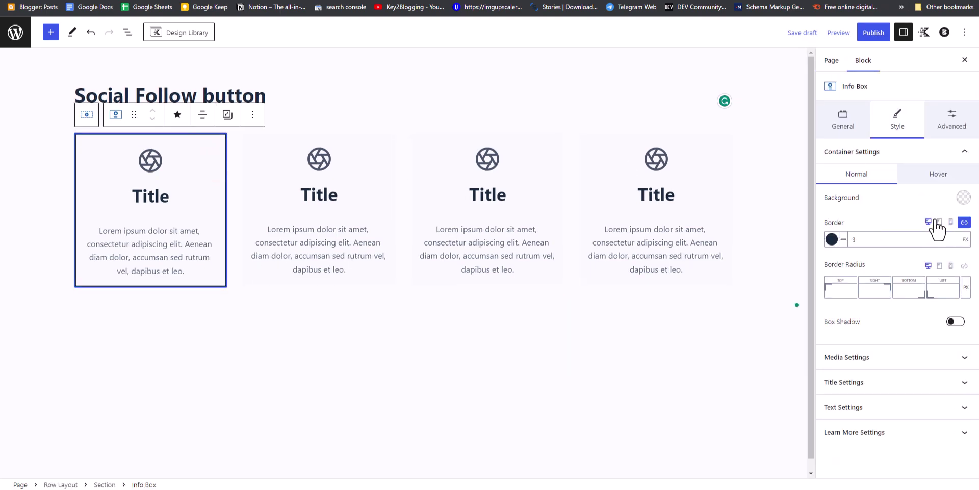
pyautogui.click(896, 154)
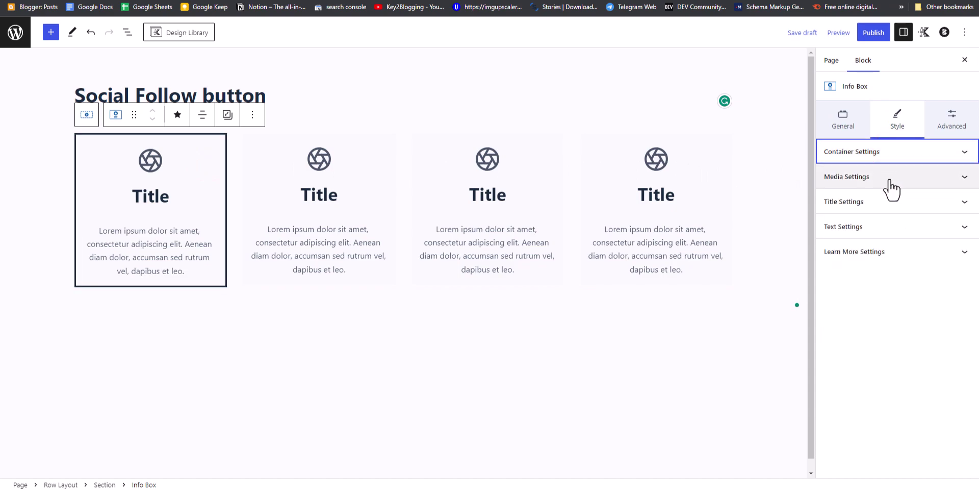
pyautogui.click(882, 206)
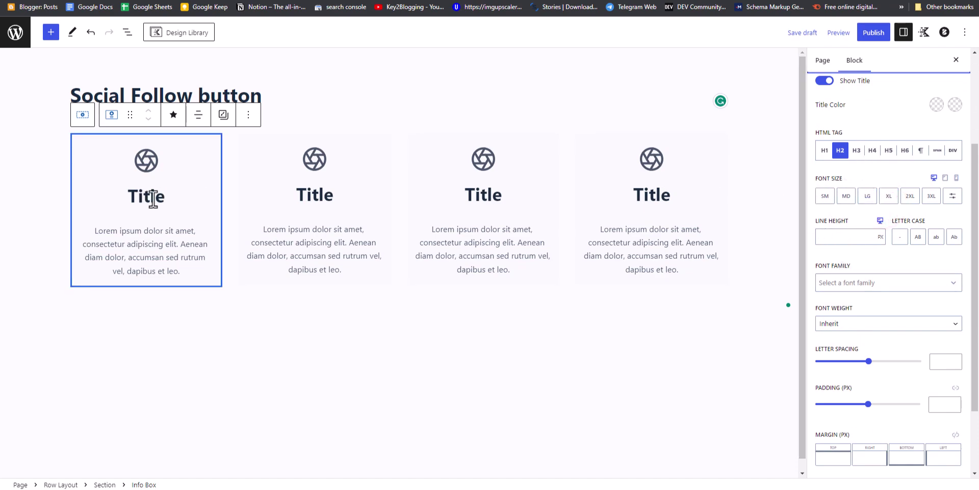
pyautogui.moveTo(171, 198); pyautogui.dragTo(124, 199)
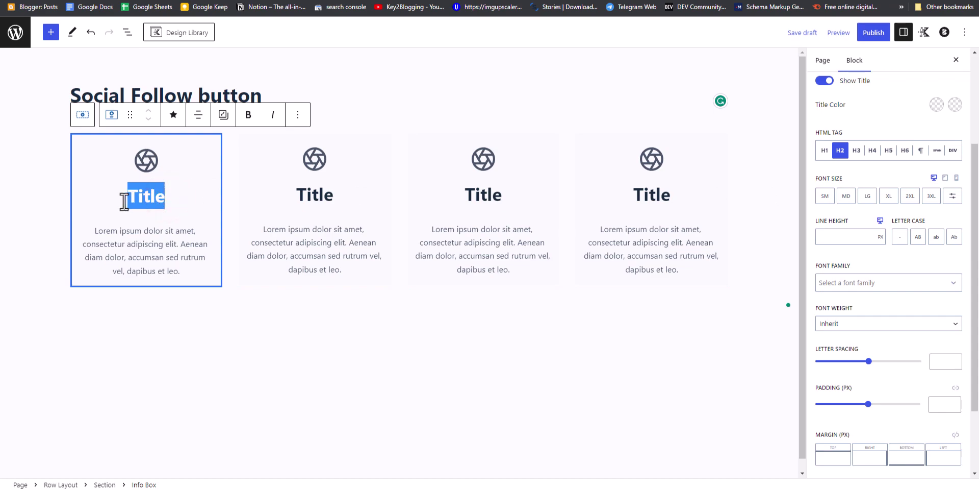
pyautogui.write('Face')
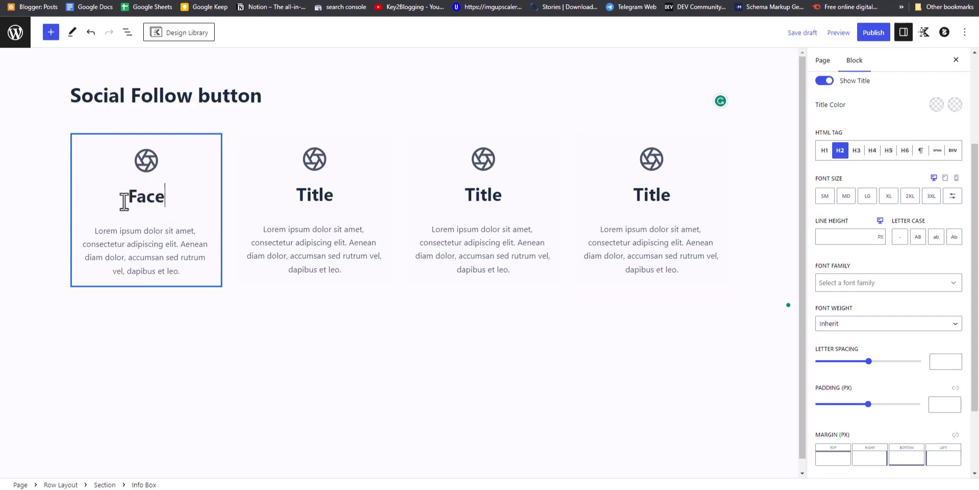
pyautogui.write('book')
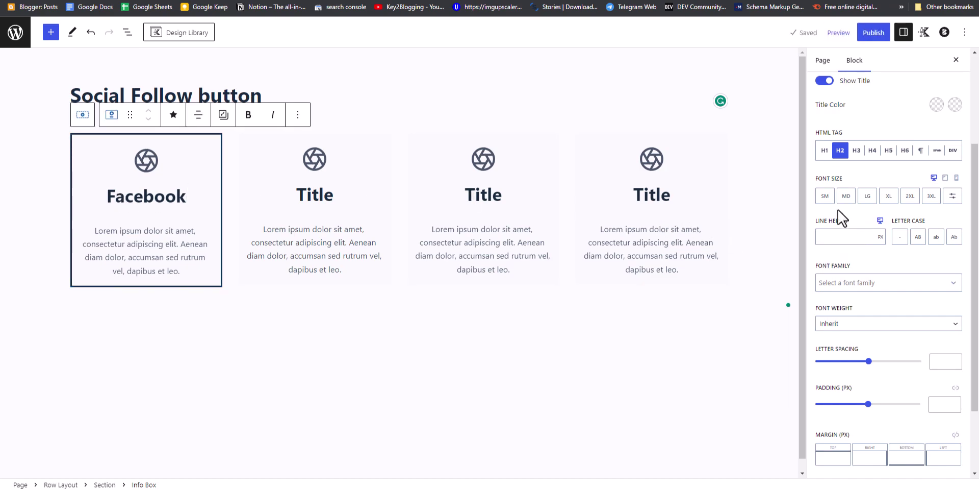
pyautogui.click(846, 196)
pyautogui.click(952, 195)
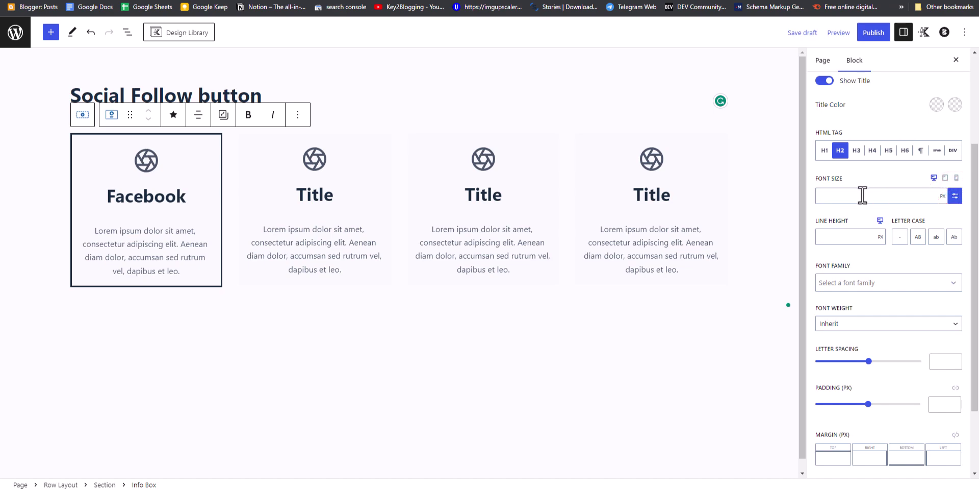
pyautogui.click(955, 197)
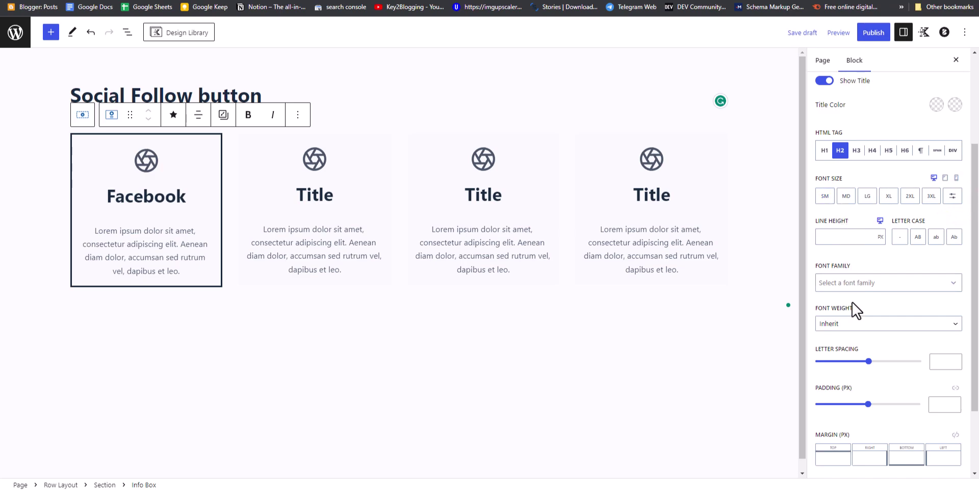
# Turn off the description text of the Facebook Info Box
pyautogui.scroll(3, 855, 309)
pyautogui.click(864, 159)
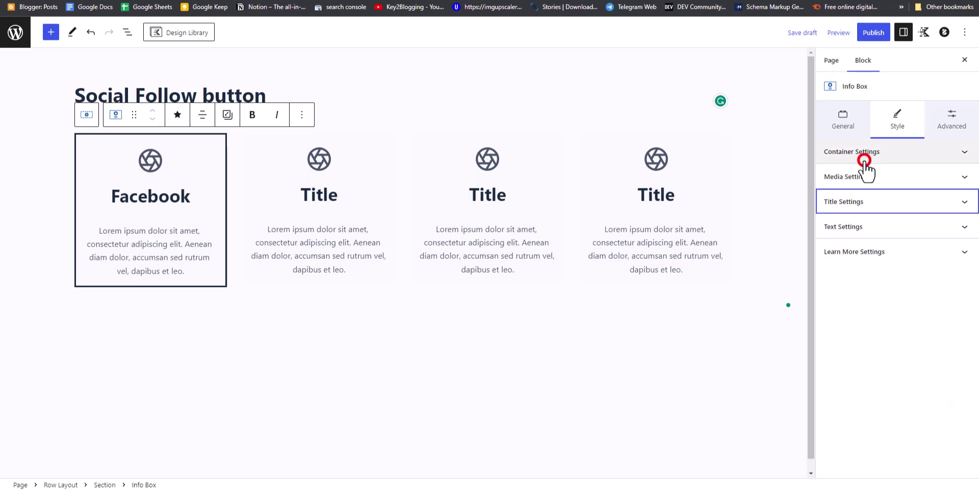
pyautogui.click(867, 224)
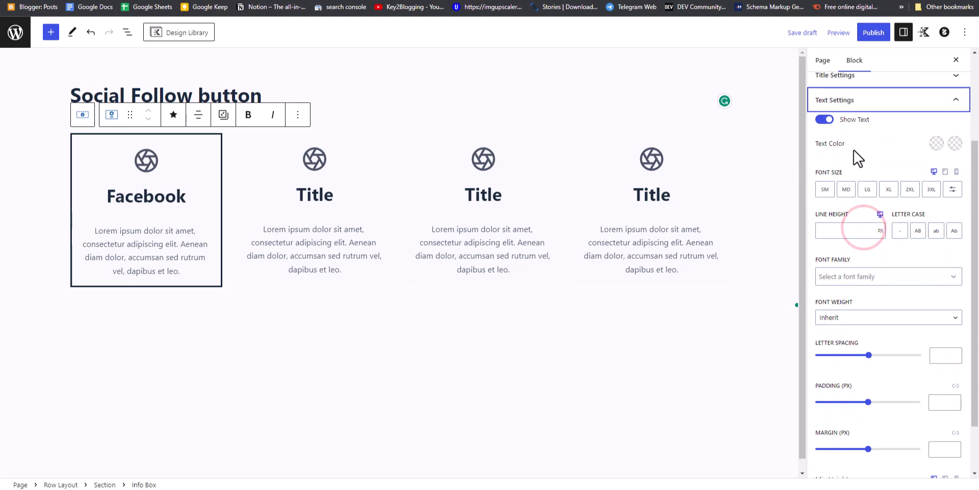
pyautogui.click(823, 122)
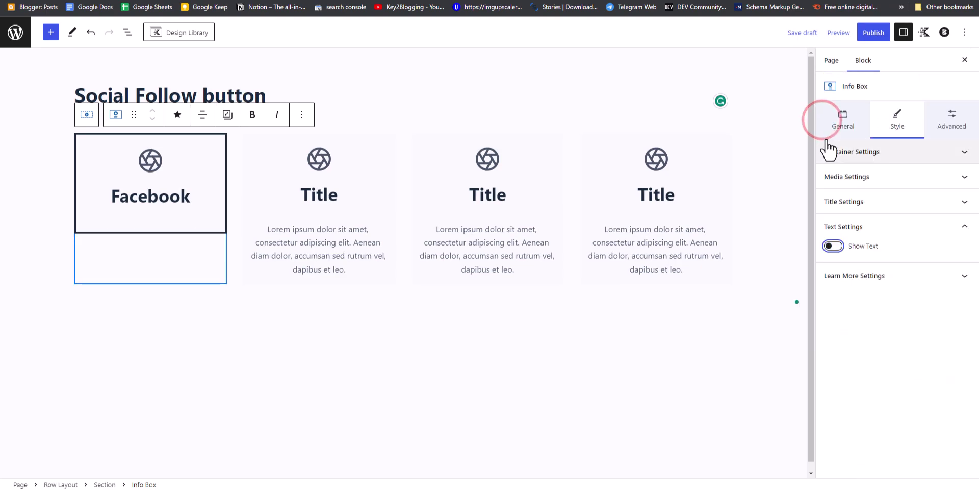
pyautogui.click(624, 381)
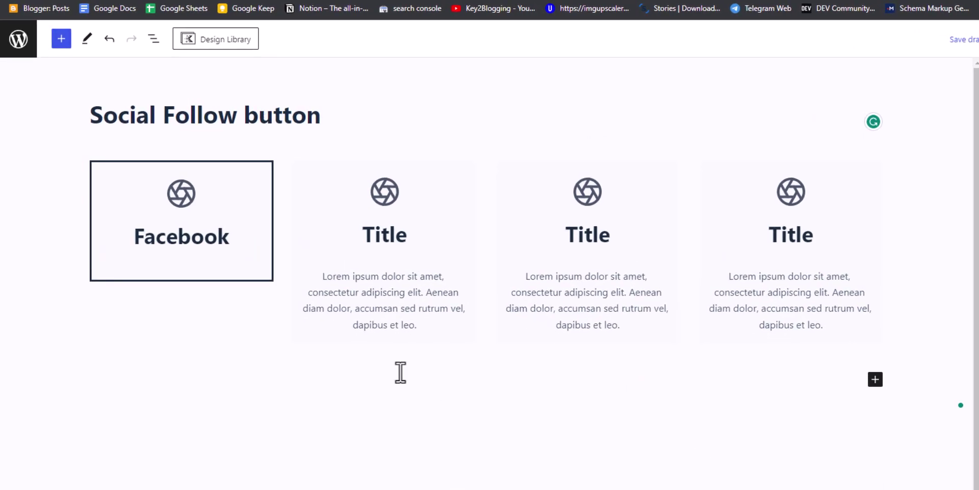
# Copy the Facebook Info Box's styles and paste them onto the second Info Box
pyautogui.click(255, 188)
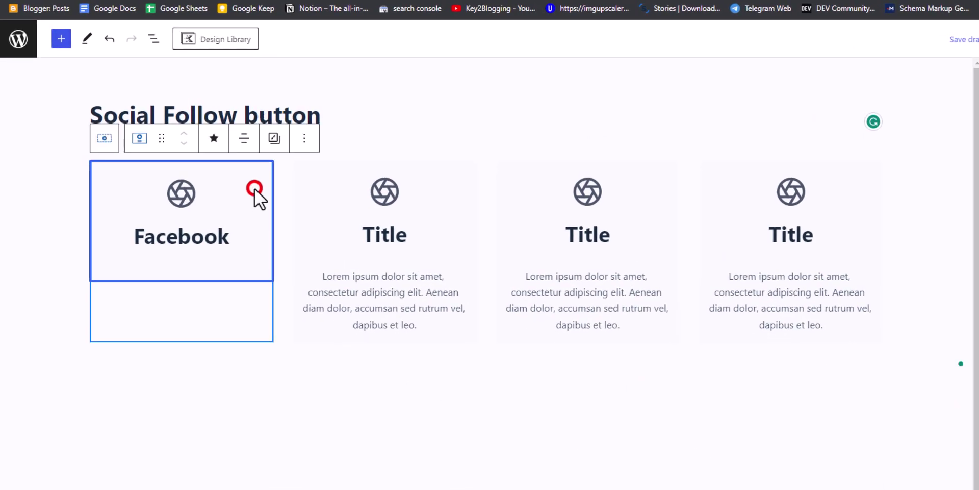
pyautogui.click(275, 138)
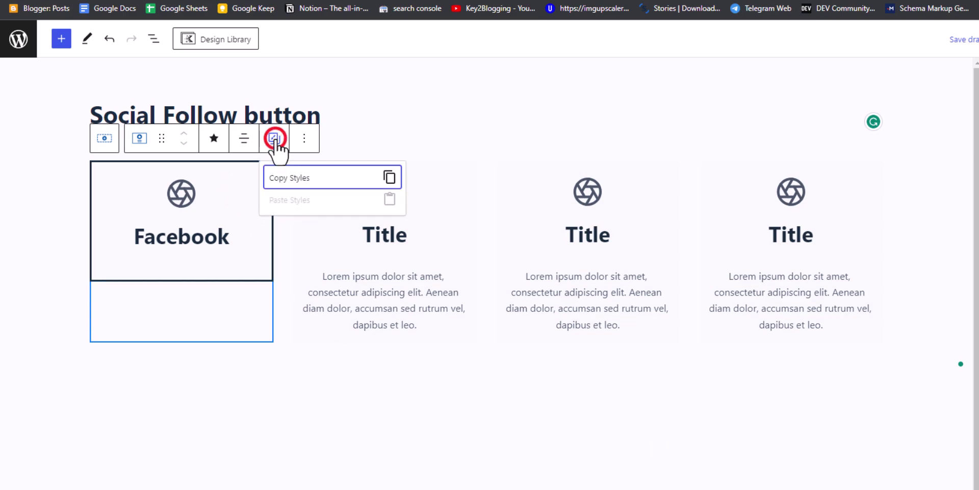
pyautogui.click(306, 177)
pyautogui.click(433, 185)
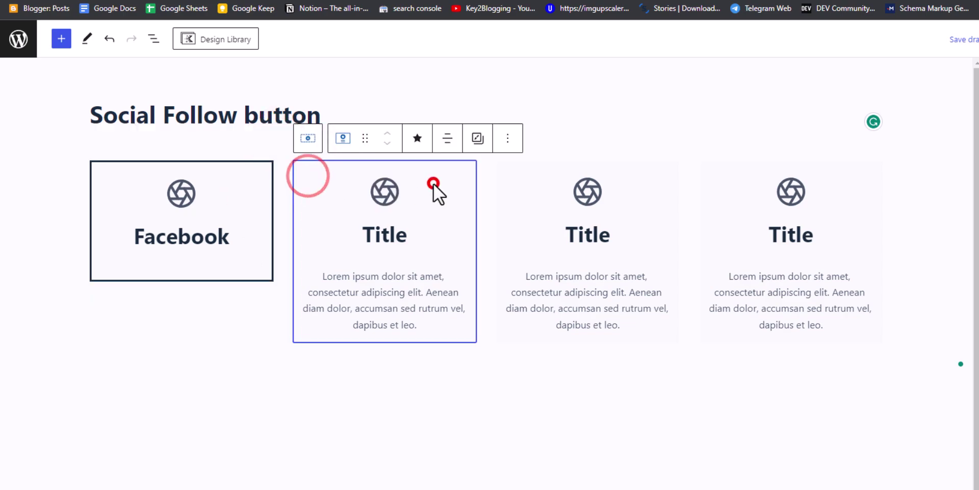
pyautogui.click(472, 139)
pyautogui.click(503, 200)
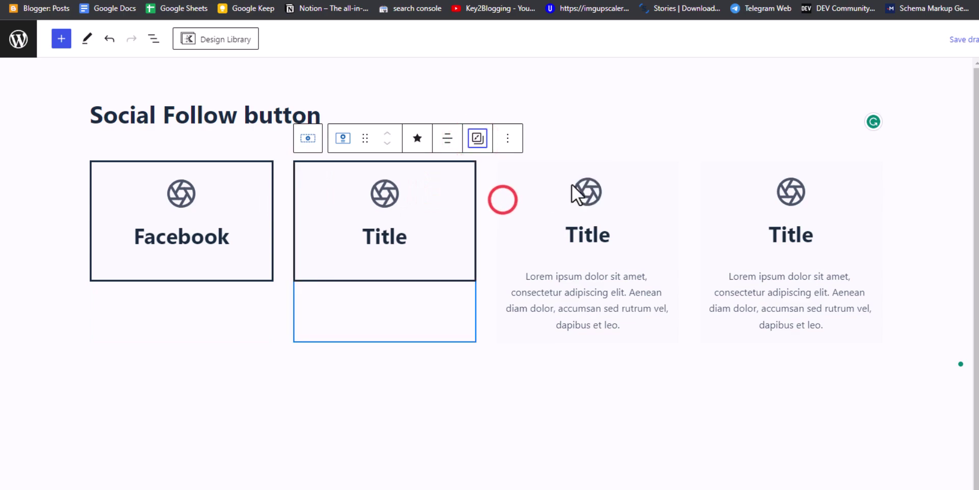
# Paste the copied styles onto the third and fourth Info Boxes
pyautogui.click(584, 182)
pyautogui.click(681, 138)
pyautogui.click(704, 199)
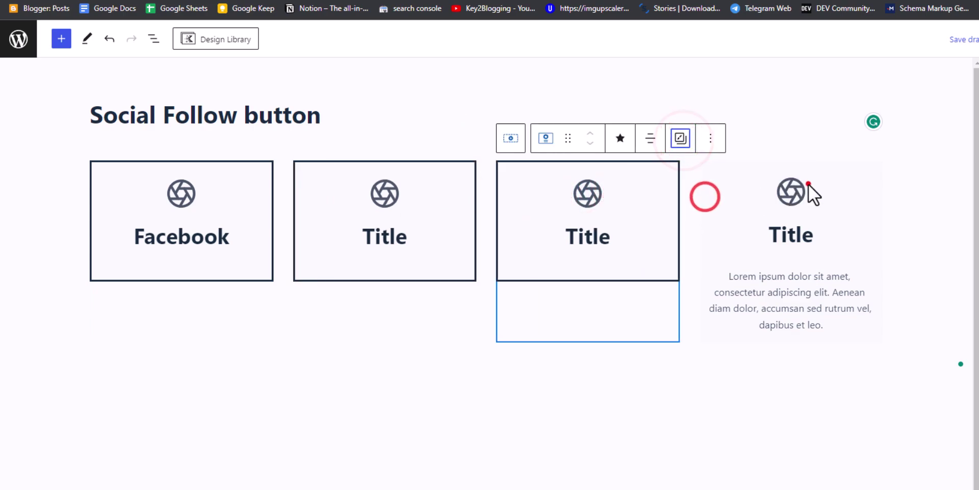
pyautogui.click(809, 185)
pyautogui.click(872, 139)
pyautogui.click(887, 195)
pyautogui.click(592, 353)
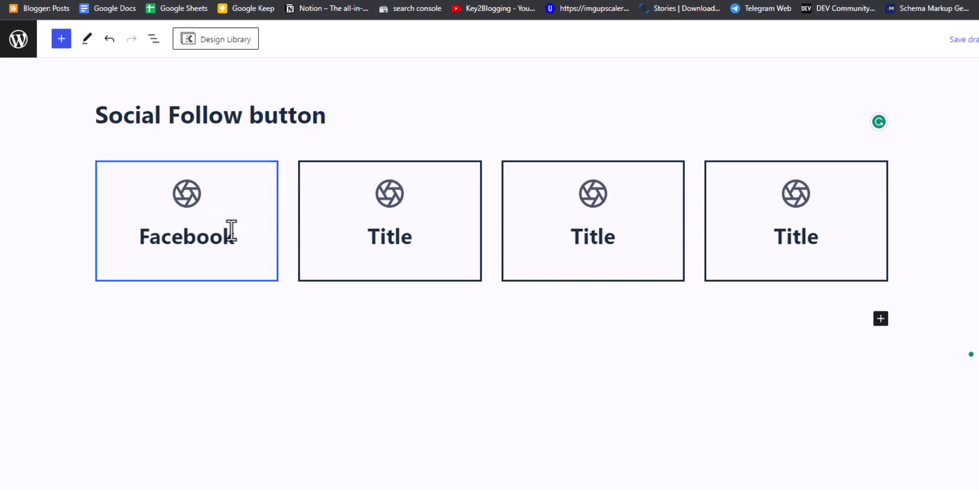
# Change the second Info Box's title to "Twitter" and the third one's to "YouTube"
pyautogui.doubleClick(400, 236)
pyautogui.write('Twitter')
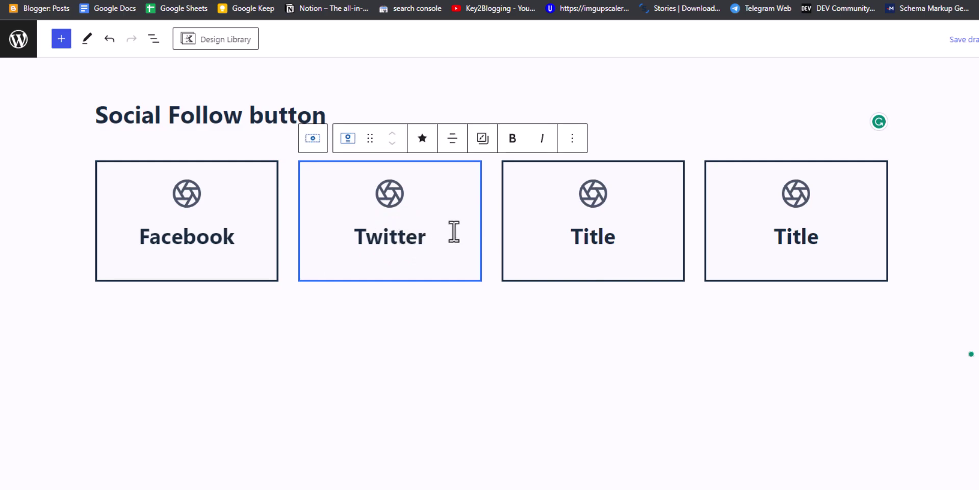
pyautogui.click(612, 233)
pyautogui.doubleClick(607, 235)
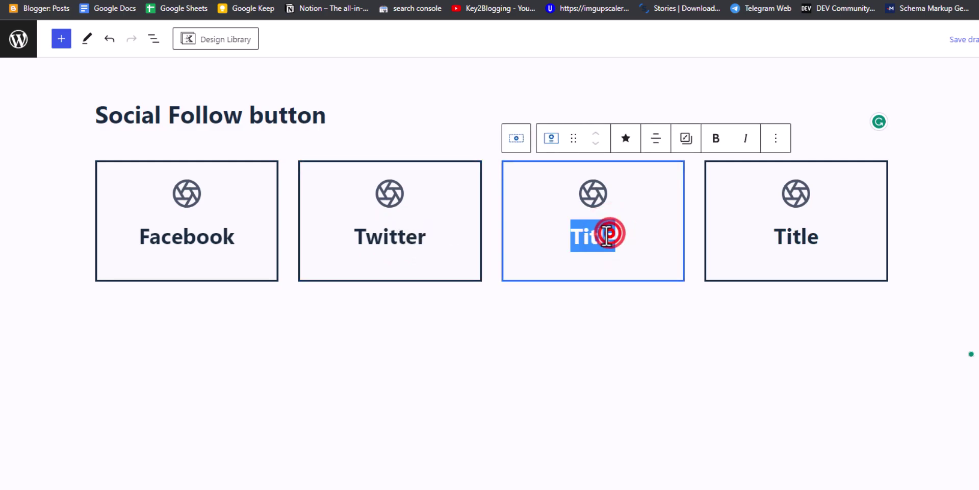
pyautogui.write('You')
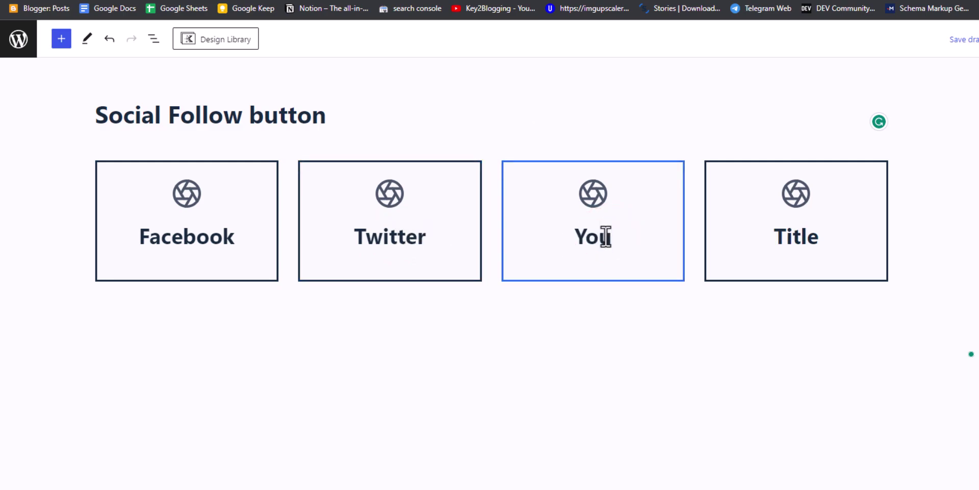
pyautogui.write('Tube')
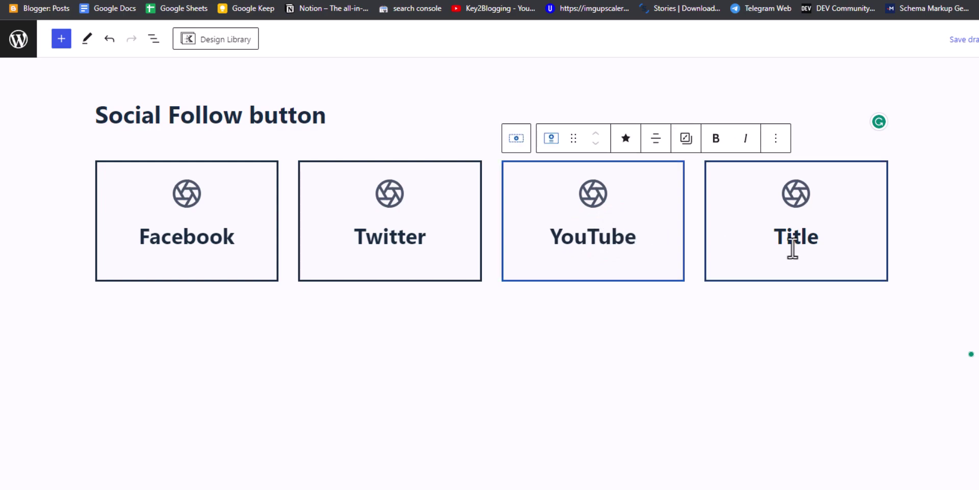
# Change the fourth Info Box's title to "Linkedin"
pyautogui.doubleClick(797, 236)
pyautogui.write('L')
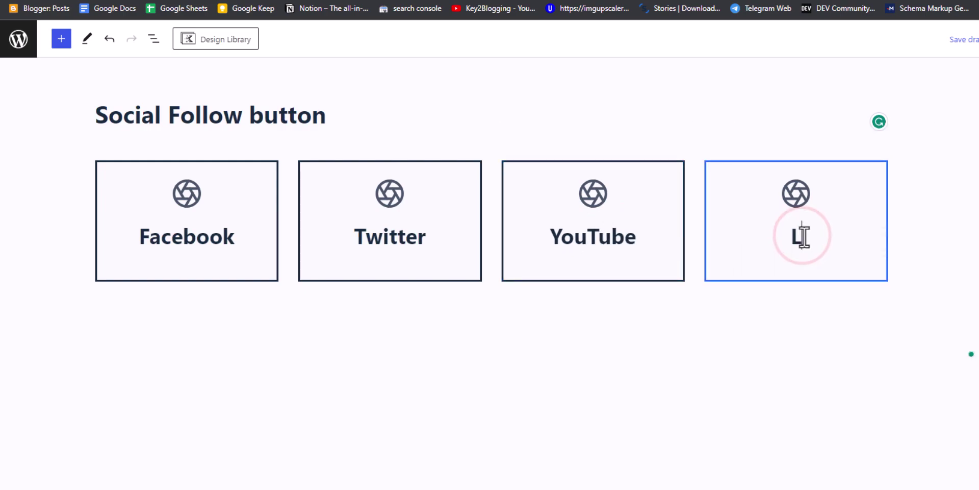
pyautogui.write('inkedin')
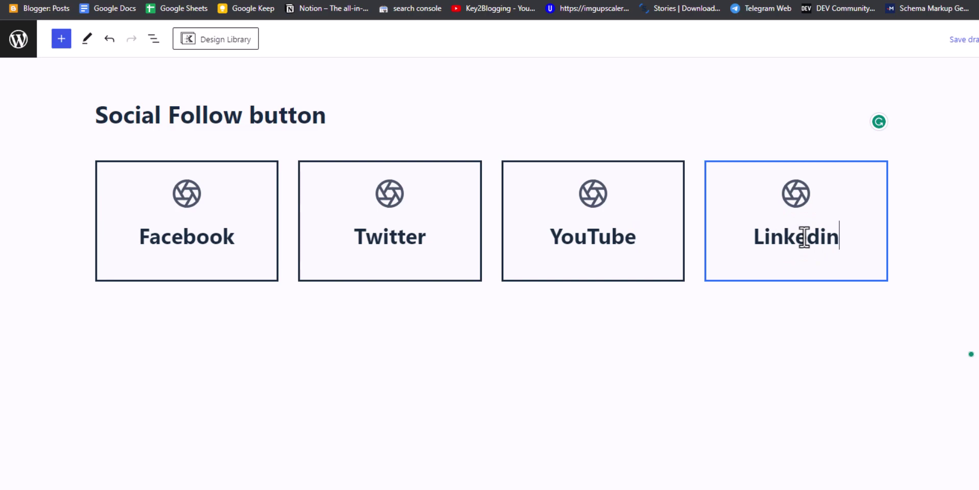
pyautogui.click(848, 340)
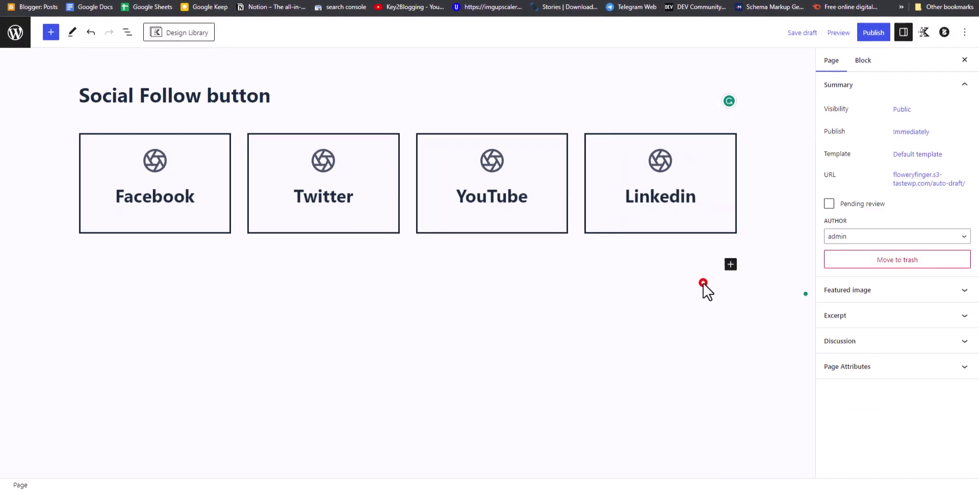
# Replace the Facebook Info Box's icon with the solid circular Facebook icon, searching the icons for "face"
pyautogui.click(202, 160)
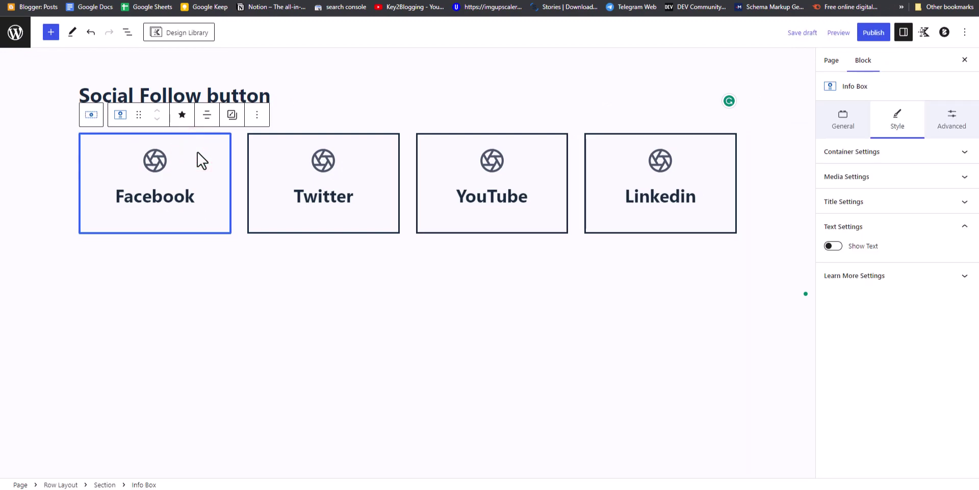
pyautogui.click(869, 179)
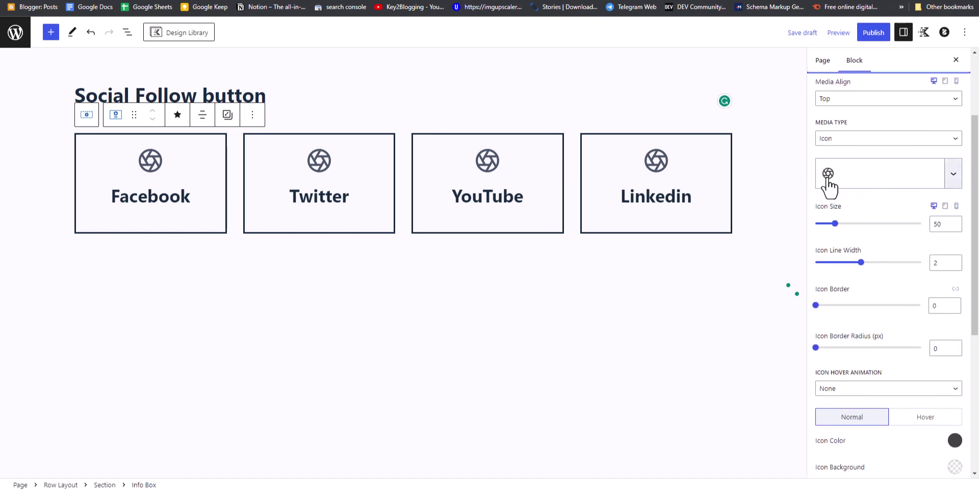
pyautogui.click(859, 175)
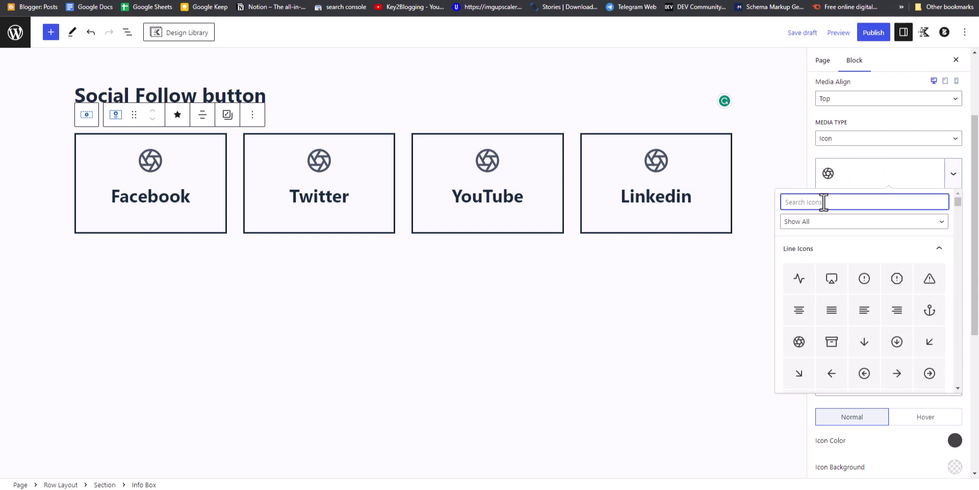
pyautogui.write('face')
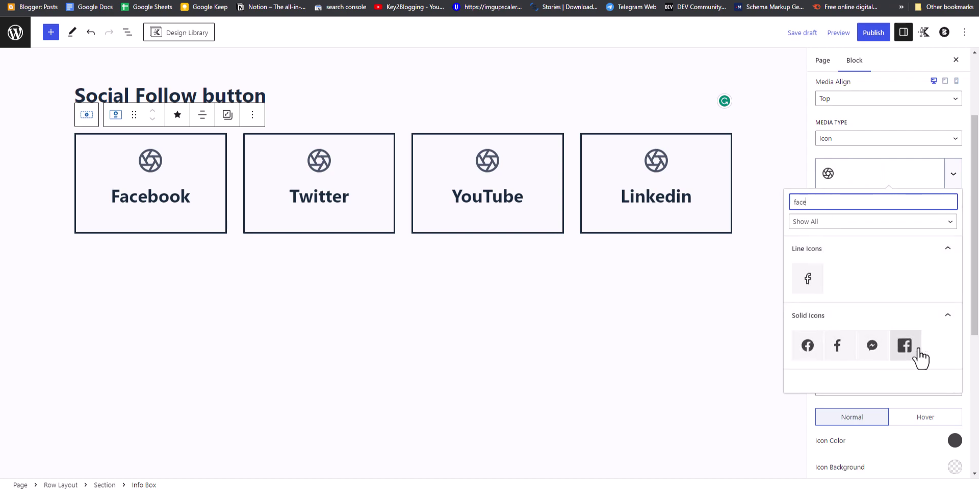
pyautogui.click(806, 353)
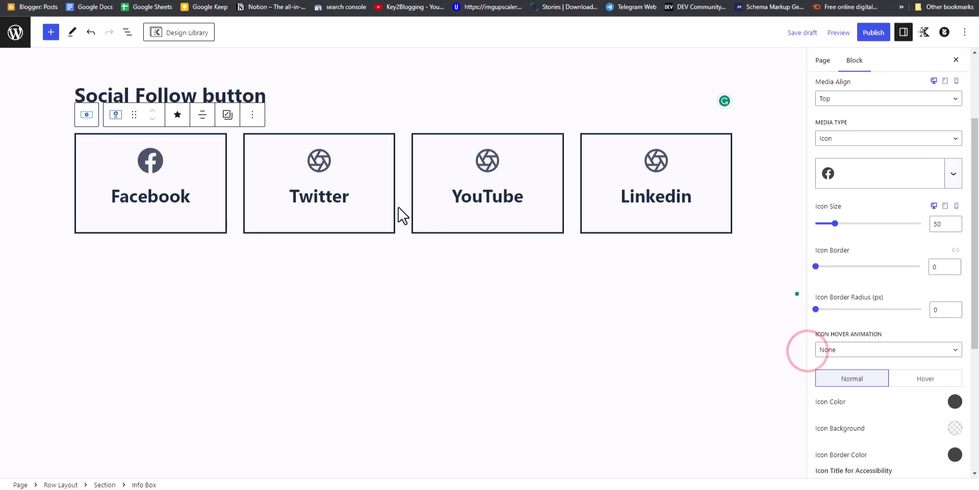
# Replace the Twitter Info Box's icon with the solid Twitter bird icon, searching the icons for "twi"
pyautogui.click(341, 172)
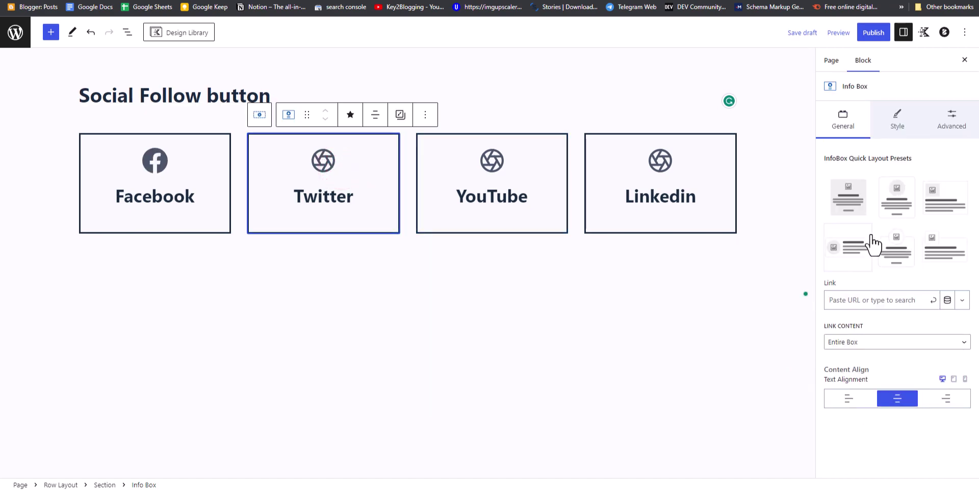
pyautogui.click(899, 127)
pyautogui.click(867, 363)
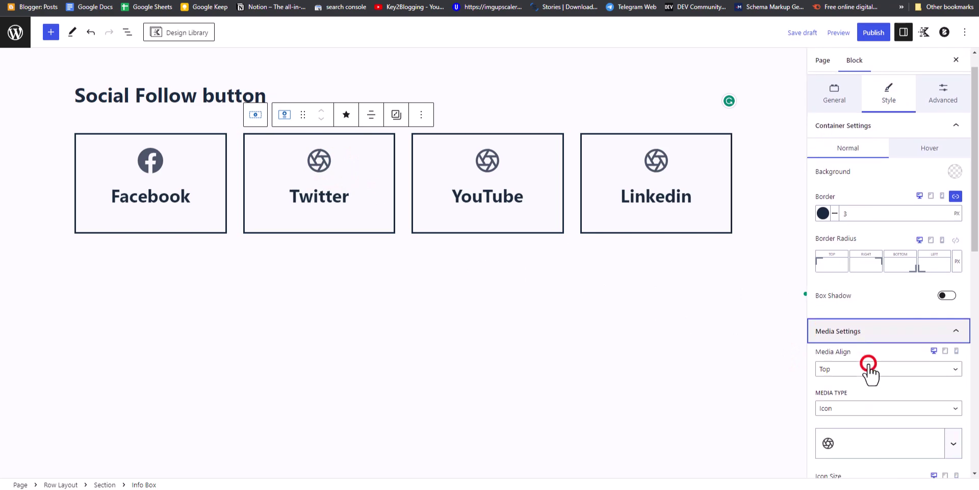
pyautogui.click(843, 431)
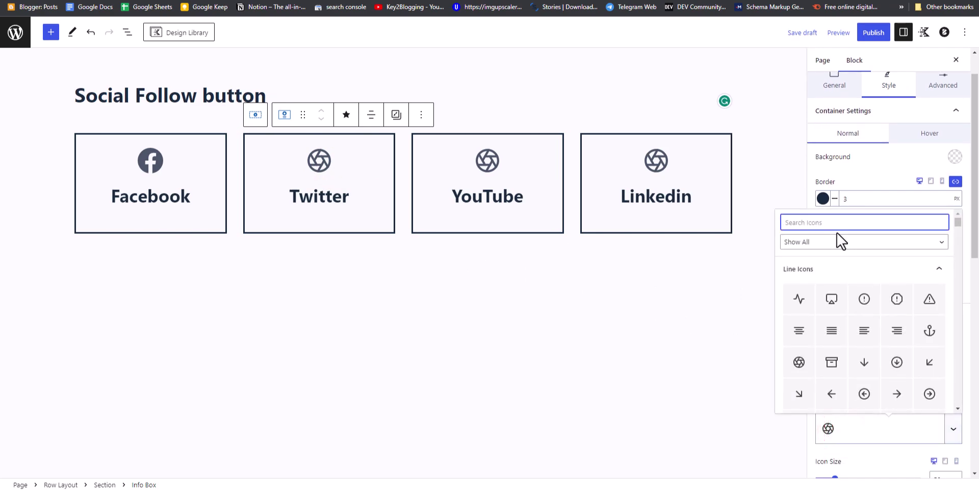
pyautogui.write('twi')
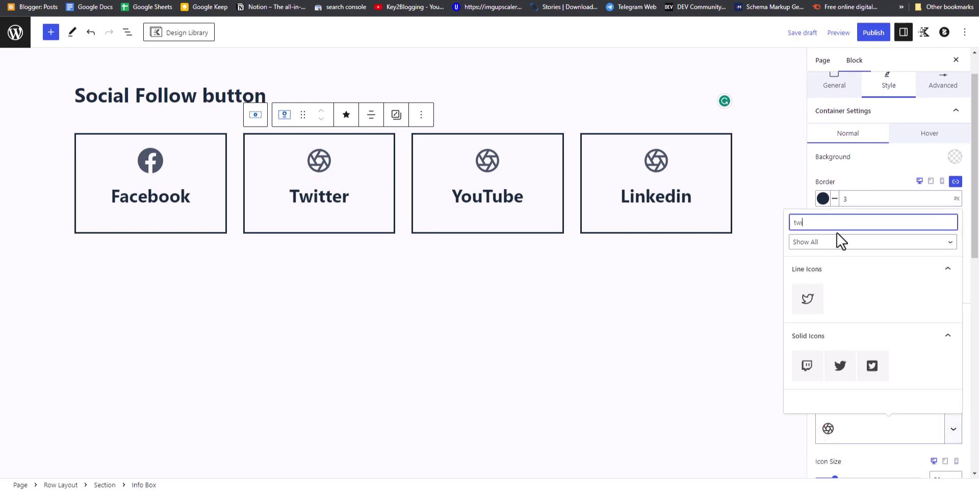
pyautogui.click(840, 365)
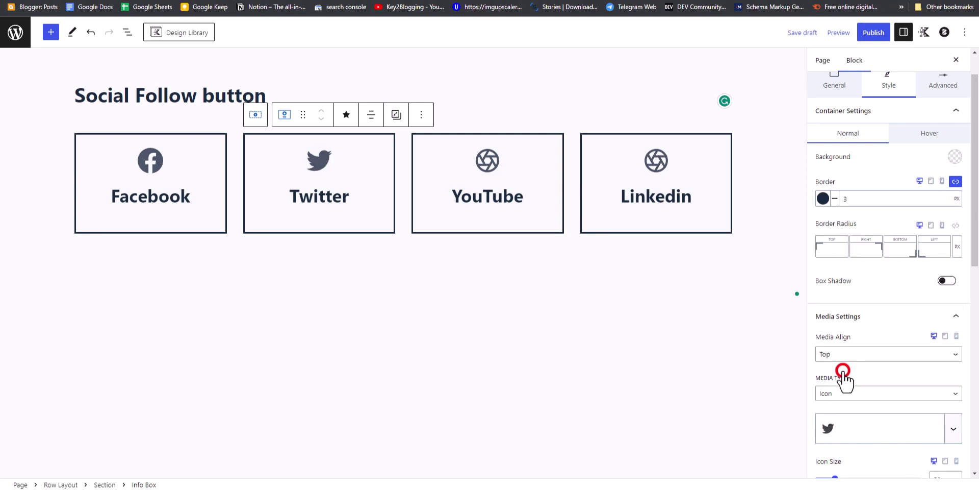
# Replace the YouTube Info Box's icon with the solid YouTube play icon, searching the icons for "youtu"
pyautogui.click(543, 173)
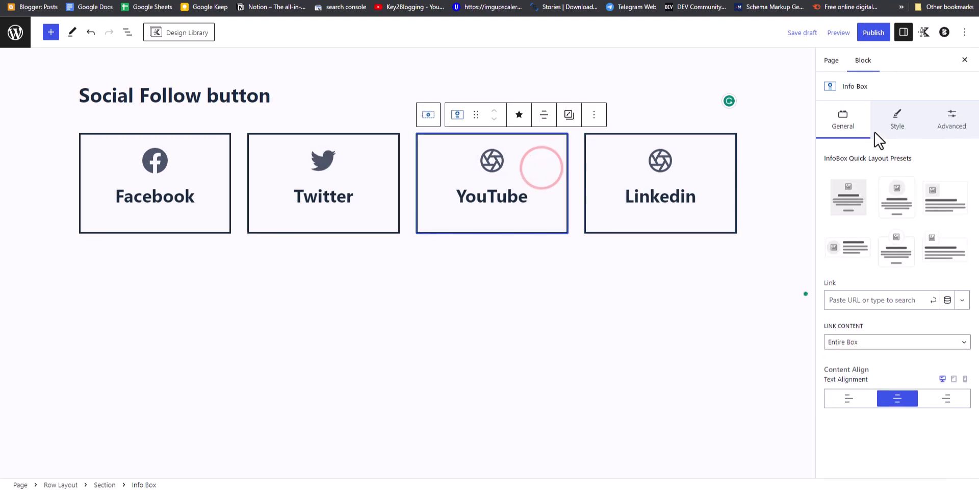
pyautogui.click(896, 120)
pyautogui.click(879, 360)
pyautogui.scroll(-3, 879, 360)
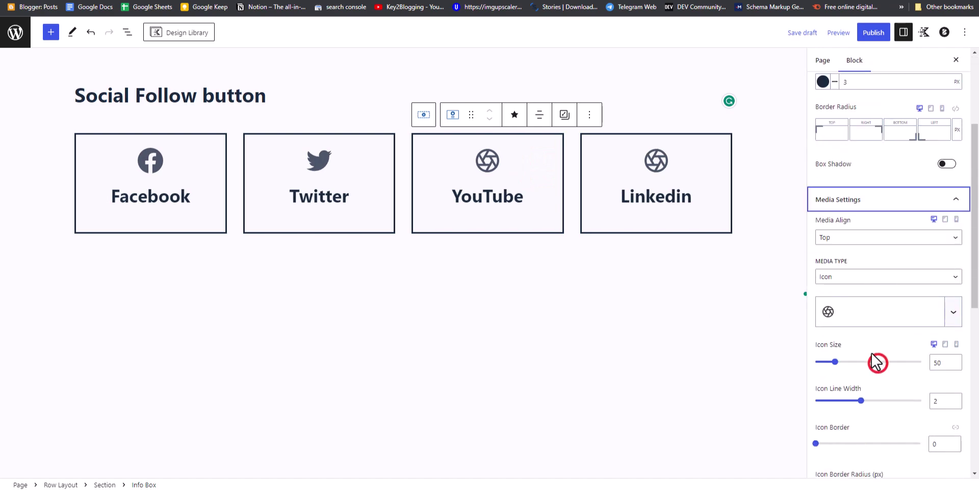
pyautogui.click(855, 299)
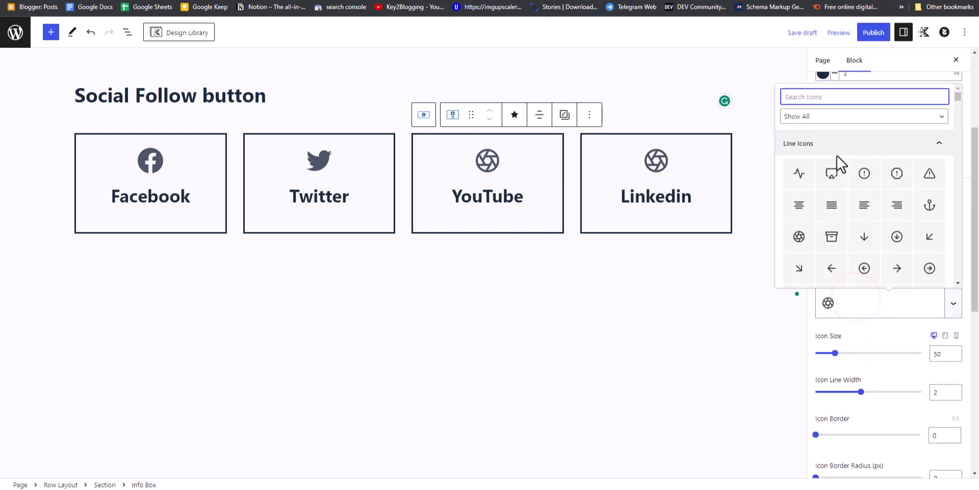
pyautogui.write('youtu')
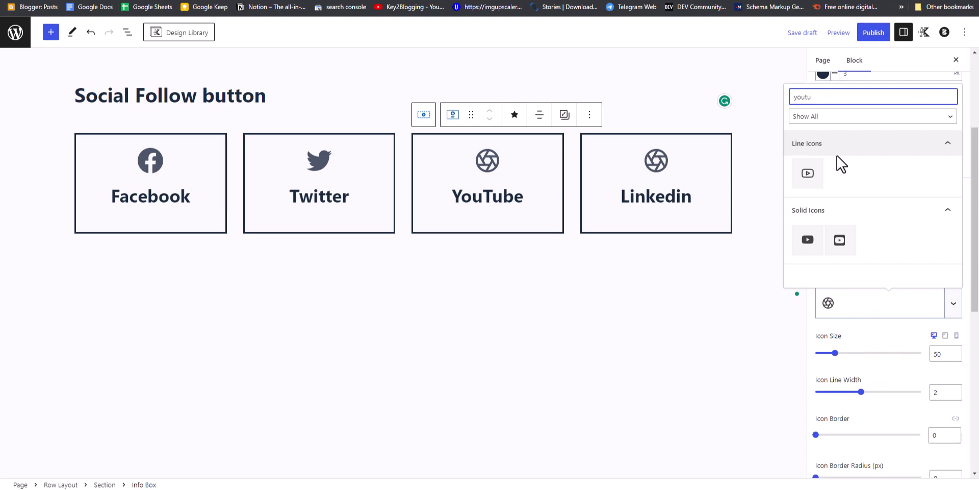
pyautogui.click(807, 239)
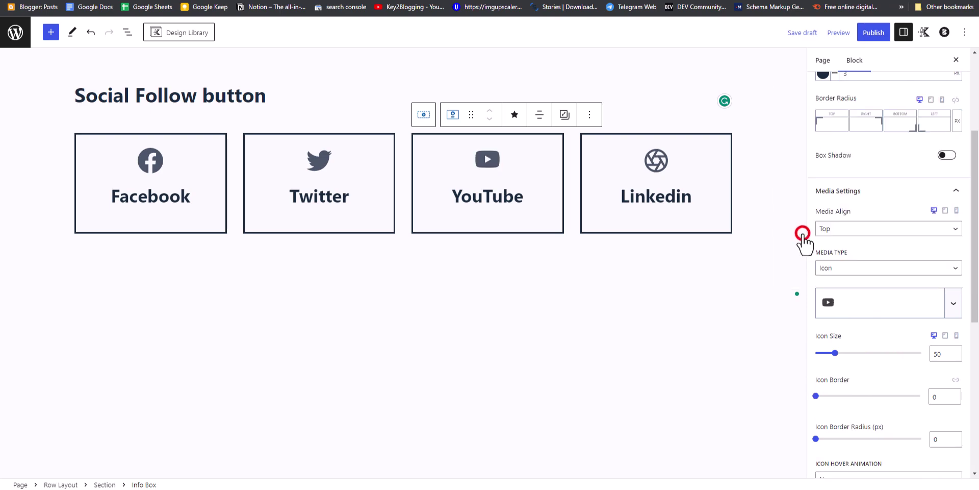
# Replace the Linkedin Info Box's icon with the solid square LinkedIn icon, searching the icons for "link"
pyautogui.click(690, 188)
pyautogui.click(899, 121)
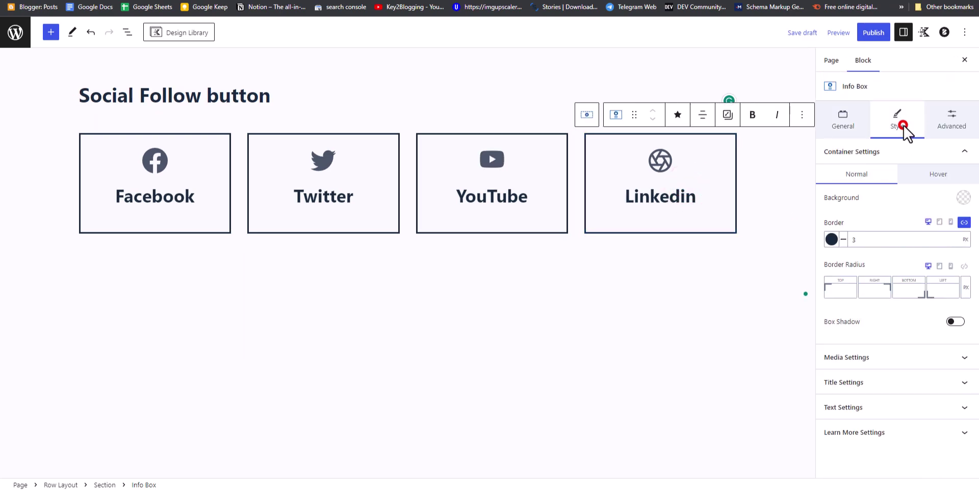
pyautogui.click(861, 357)
pyautogui.scroll(-1, 852, 190)
pyautogui.click(852, 185)
pyautogui.write('li')
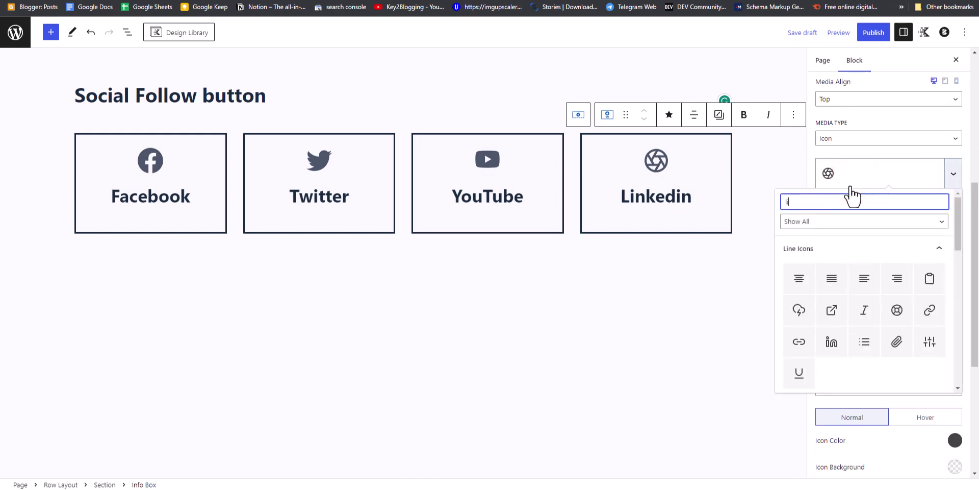
pyautogui.write('nj')
pyautogui.press('BackSpace')
pyautogui.write('ked')
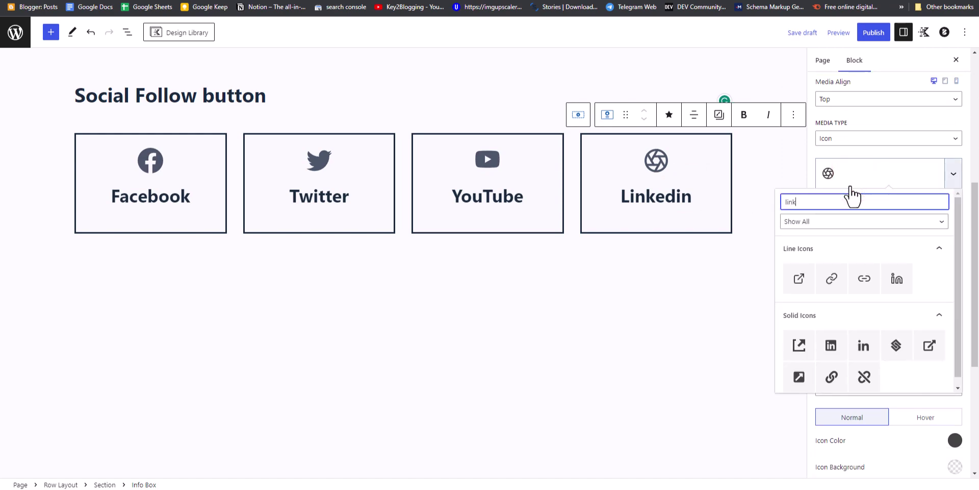
pyautogui.click(807, 345)
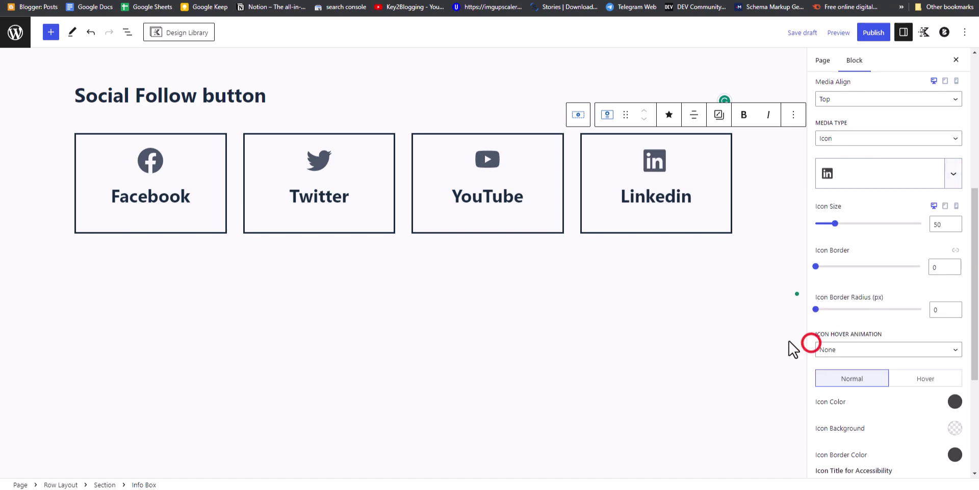
pyautogui.click(633, 329)
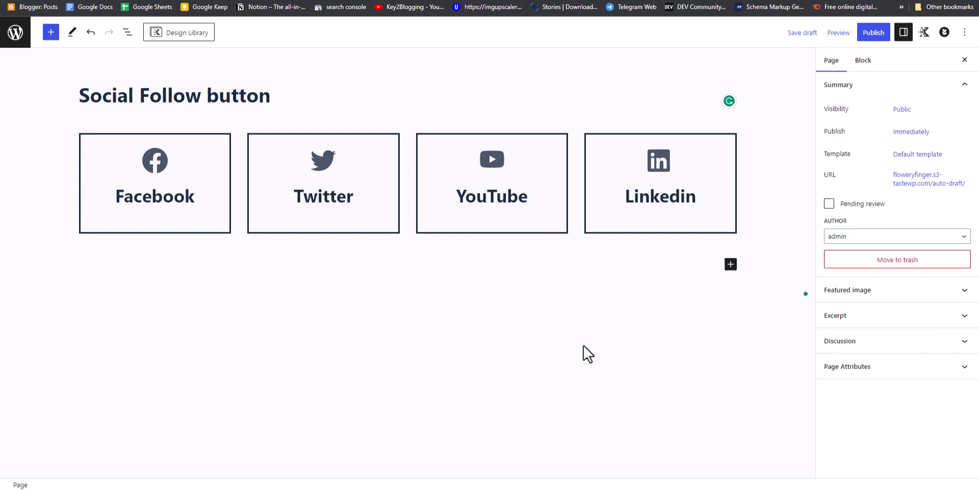
# Set the Facebook Info Box's link to "#" and apply it
pyautogui.click(209, 154)
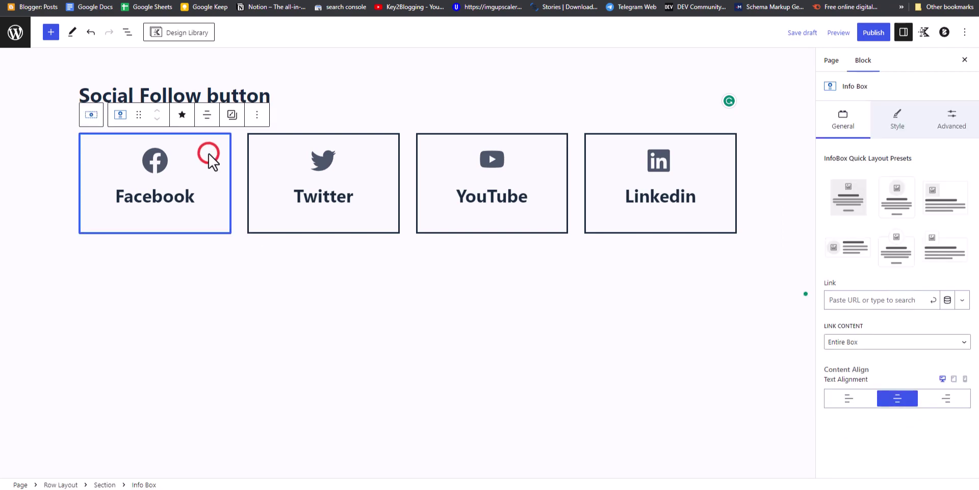
pyautogui.click(836, 301)
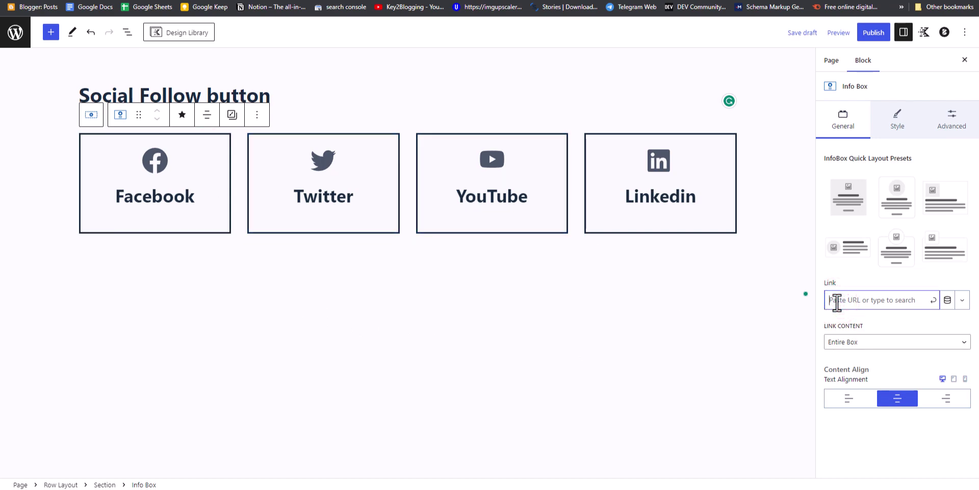
pyautogui.click(934, 301)
# Set the Twitter Info Box's link to the twitter.com/Key2blogging profile and apply it
pyautogui.click(367, 160)
pyautogui.click(882, 297)
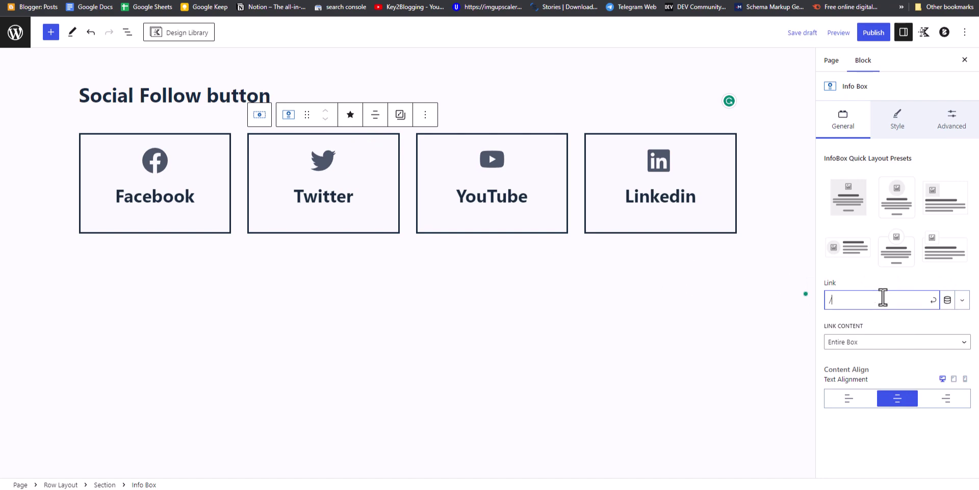
pyautogui.write('/twi')
pyautogui.click(933, 300)
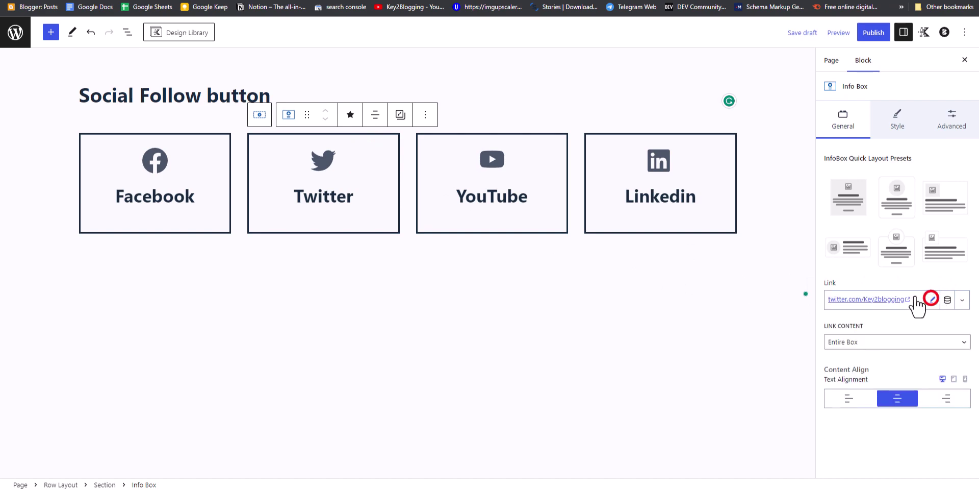
pyautogui.click(517, 196)
pyautogui.click(548, 155)
pyautogui.click(866, 305)
pyautogui.write('/')
pyautogui.press('BackSpace')
pyautogui.write('youtube.com/@Key2Blogging')
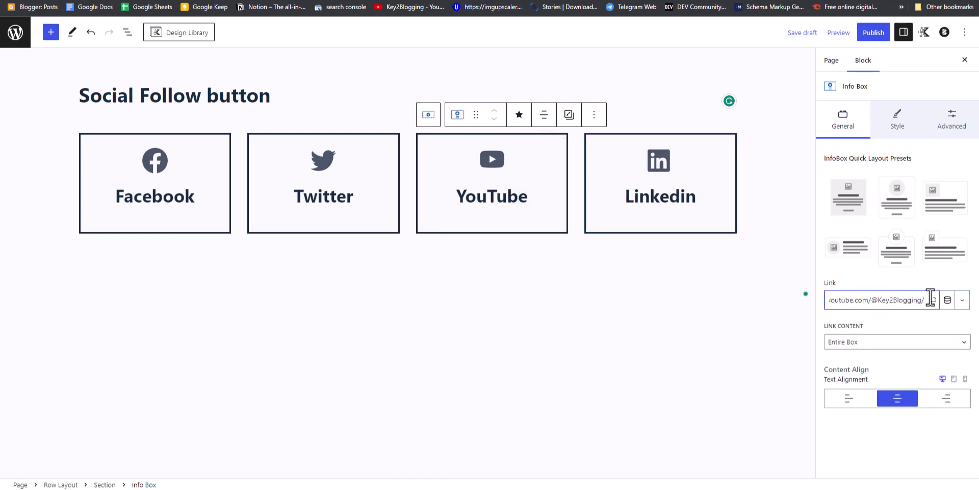
pyautogui.click(933, 300)
# Set the Linkedin Info Box's link to the linkedin.com/in/key2blogging profile, apply it and deselect the block
pyautogui.doubleClick(714, 186)
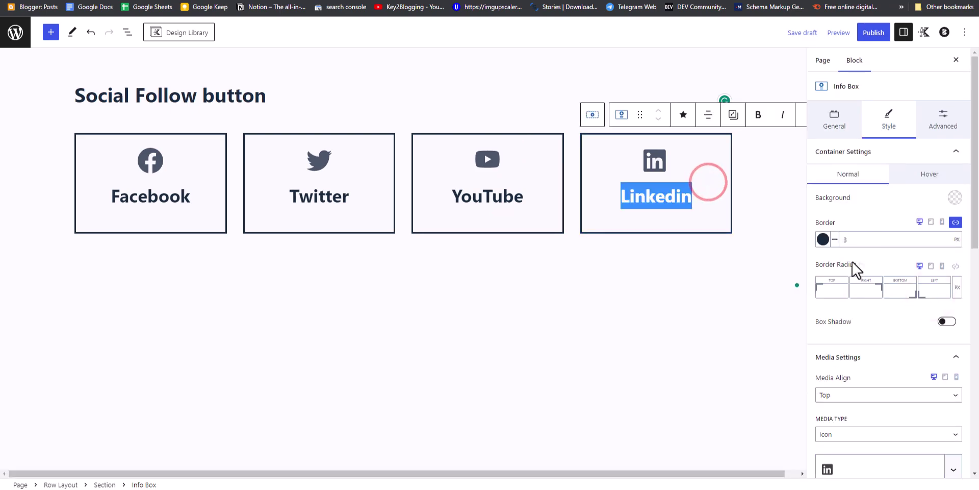
pyautogui.click(713, 146)
pyautogui.click(835, 122)
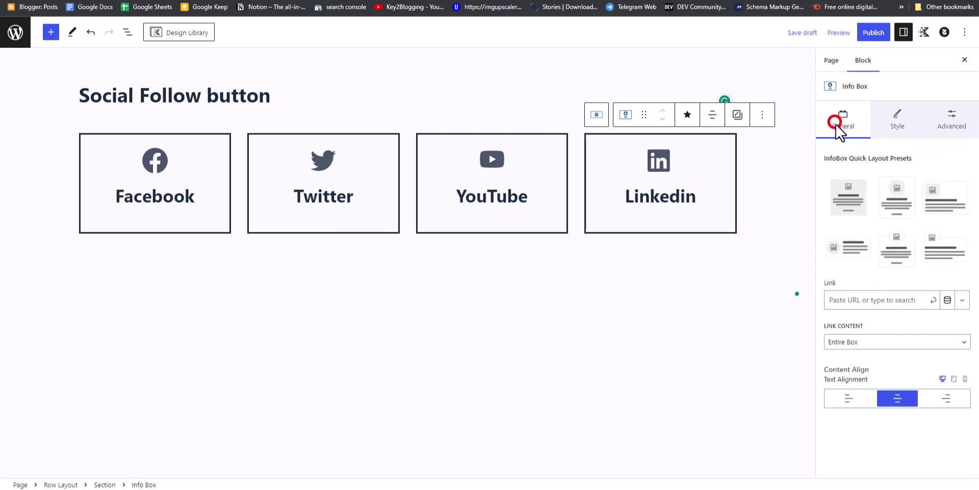
pyautogui.click(878, 296)
pyautogui.write('/')
pyautogui.press('BackSpace')
pyautogui.hotkey('ctrl', 'v')
pyautogui.click(933, 299)
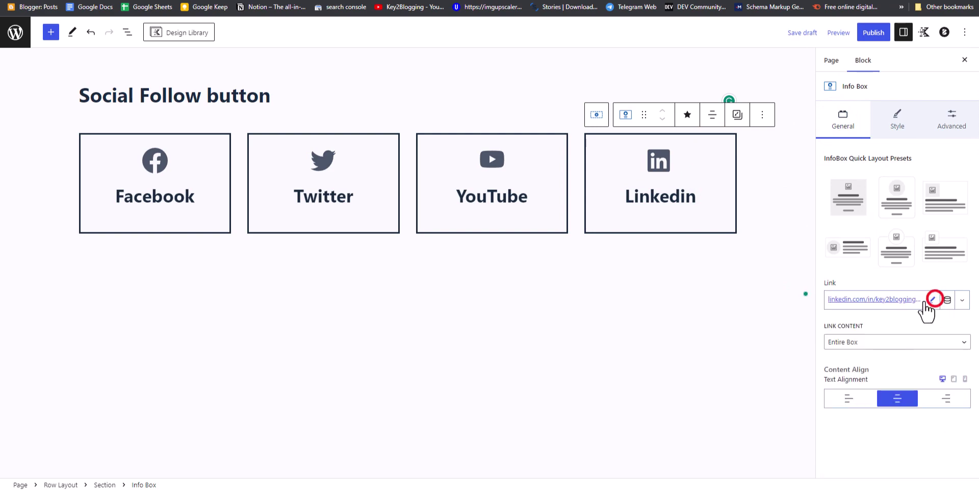
pyautogui.click(603, 326)
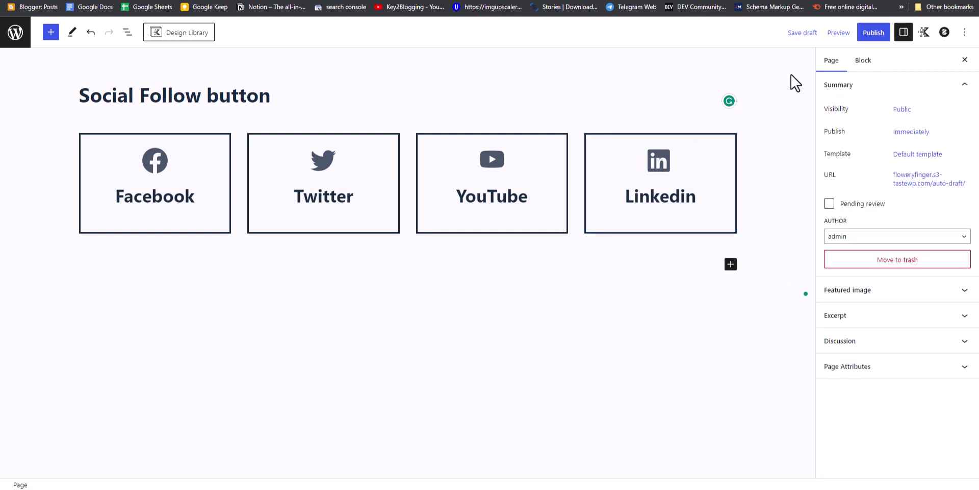
# Publish the "Social Follow button" page and open the live page
pyautogui.click(873, 32)
pyautogui.click(876, 32)
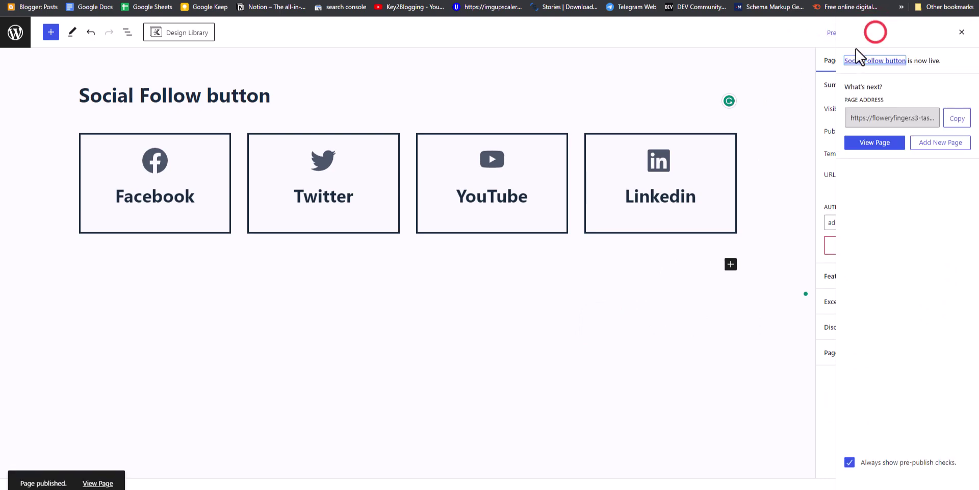
pyautogui.click(860, 153)
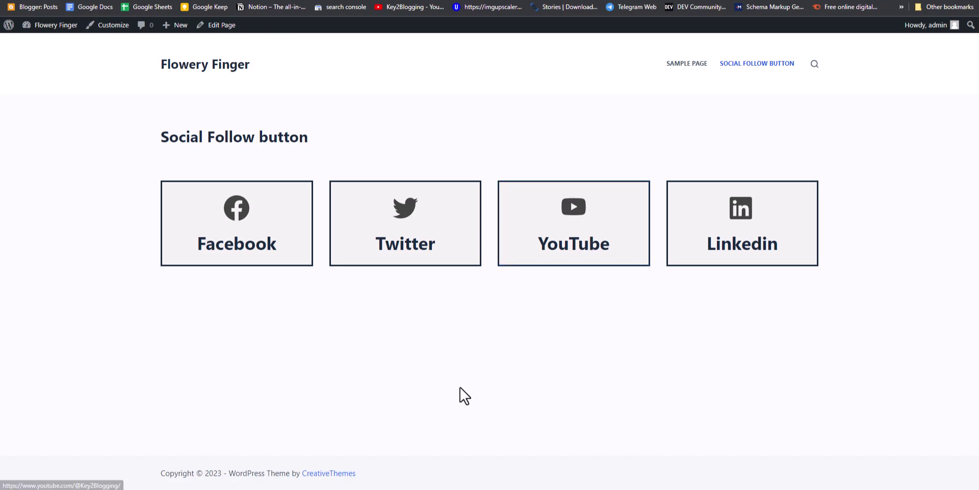
# Inspect the published page in the browser's iPhone XR device view to check how the follow buttons stack on mobile
pyautogui.rightClick(472, 321)
pyautogui.click(512, 312)
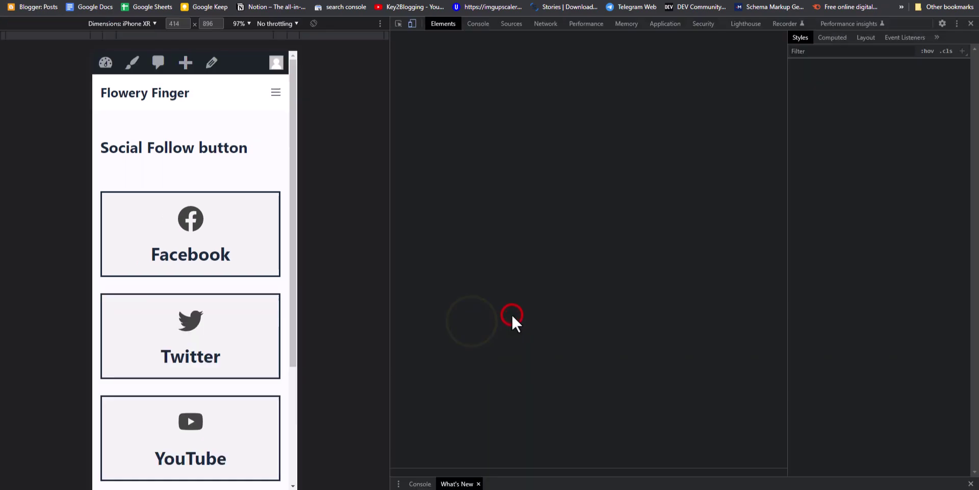
pyautogui.scroll(-3, 265, 255)
pyautogui.scroll(3, 262, 286)
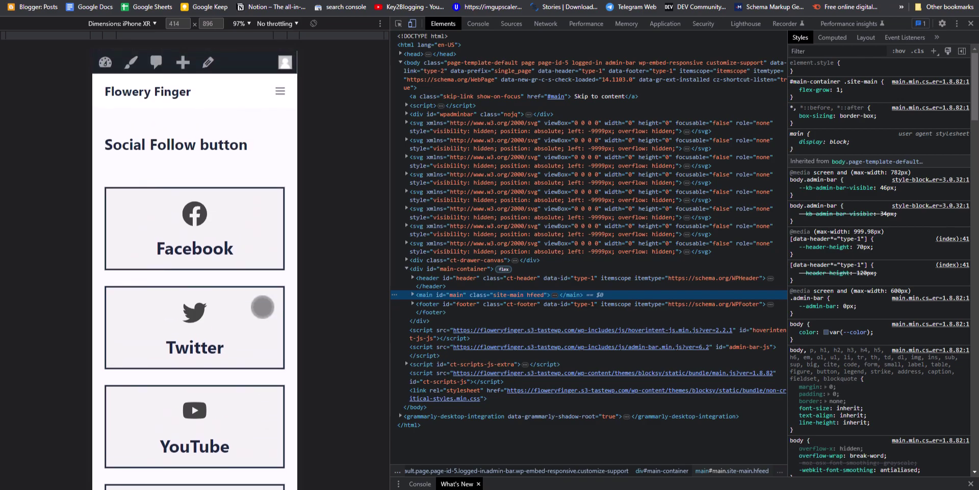
pyautogui.click(970, 24)
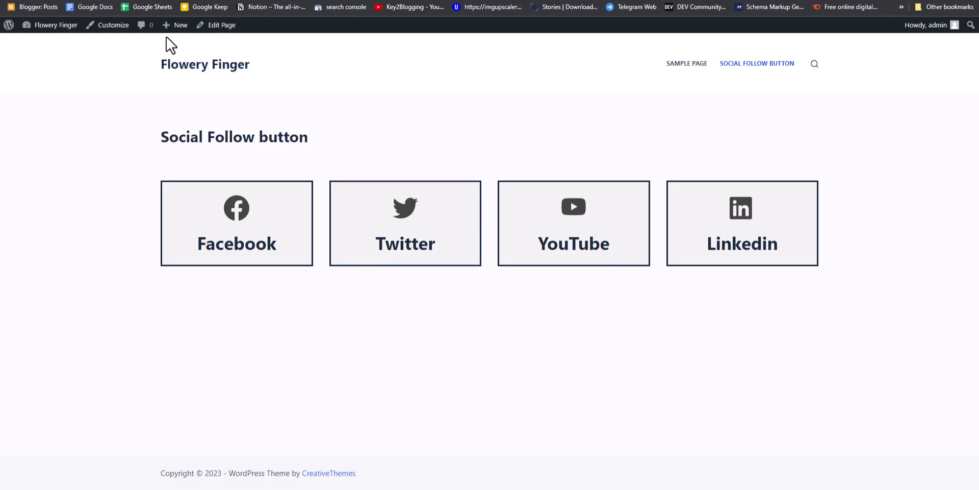
# Reopen the page for editing and look through the About Us page on the key2Blogging site
pyautogui.click(208, 28)
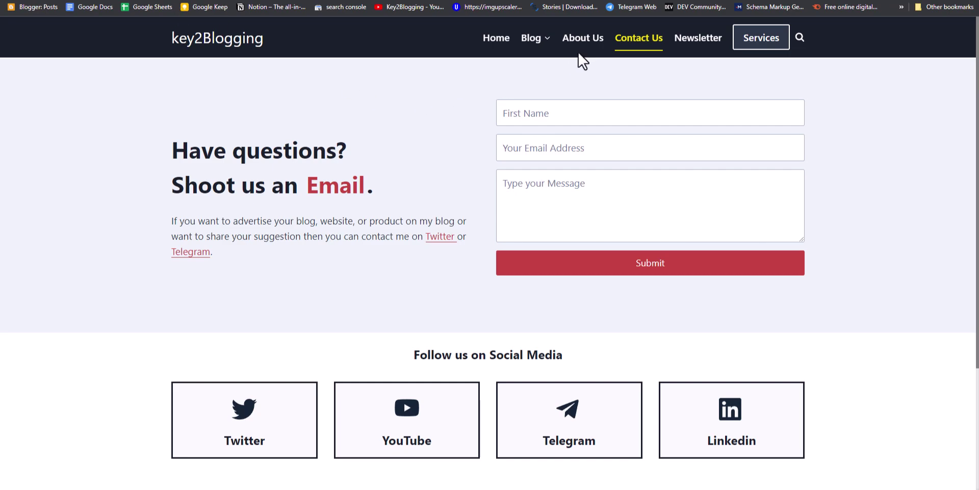
pyautogui.click(582, 39)
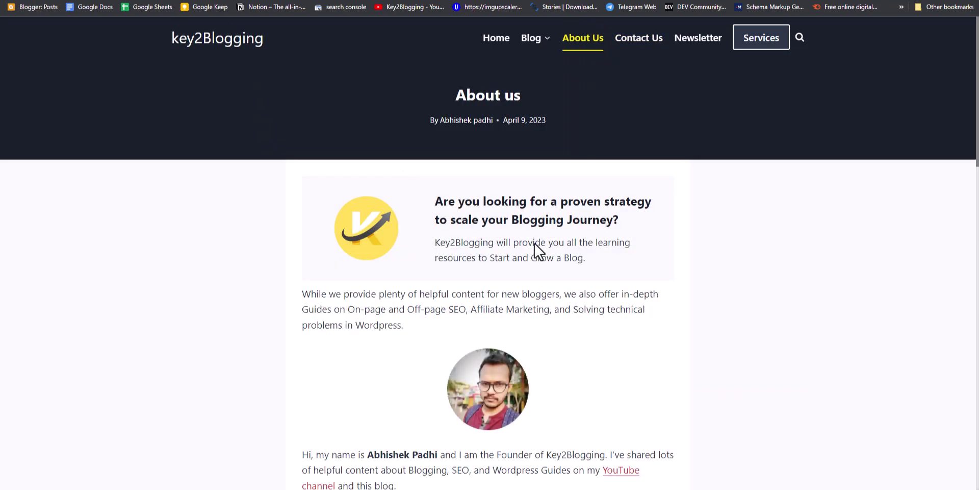
pyautogui.scroll(-20, 525, 245)
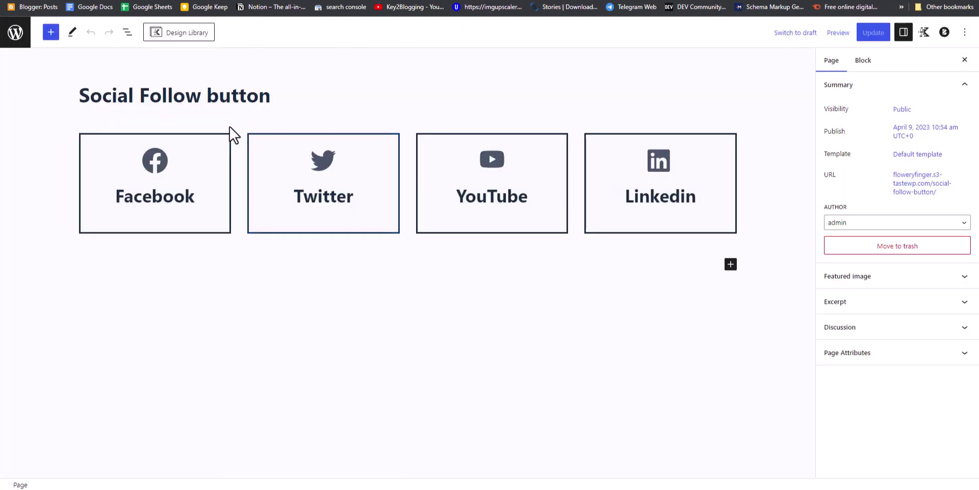
# Duplicate the Row Layout block that holds the four social follow buttons
pyautogui.click(220, 124)
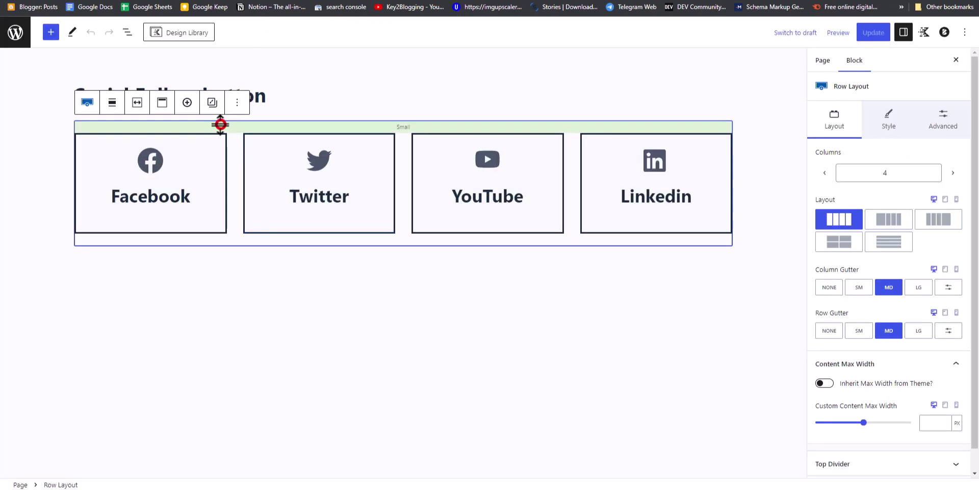
pyautogui.click(237, 103)
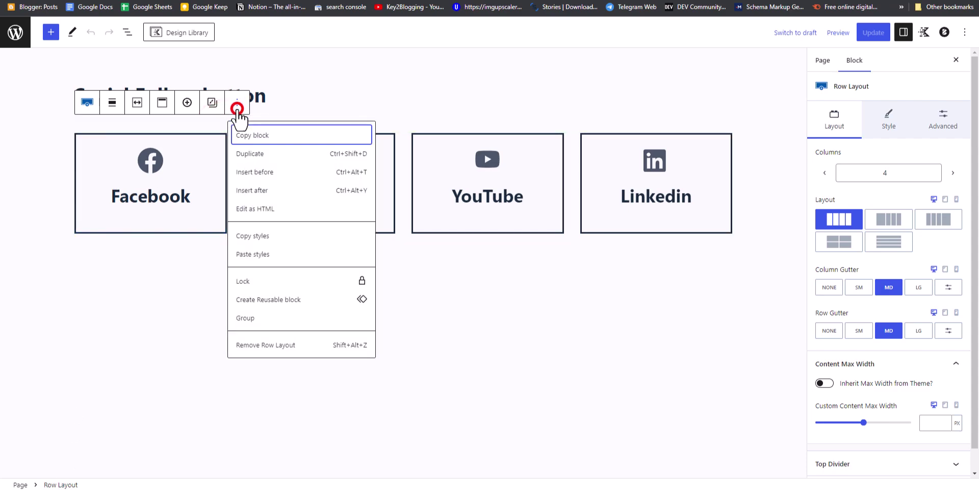
pyautogui.click(253, 156)
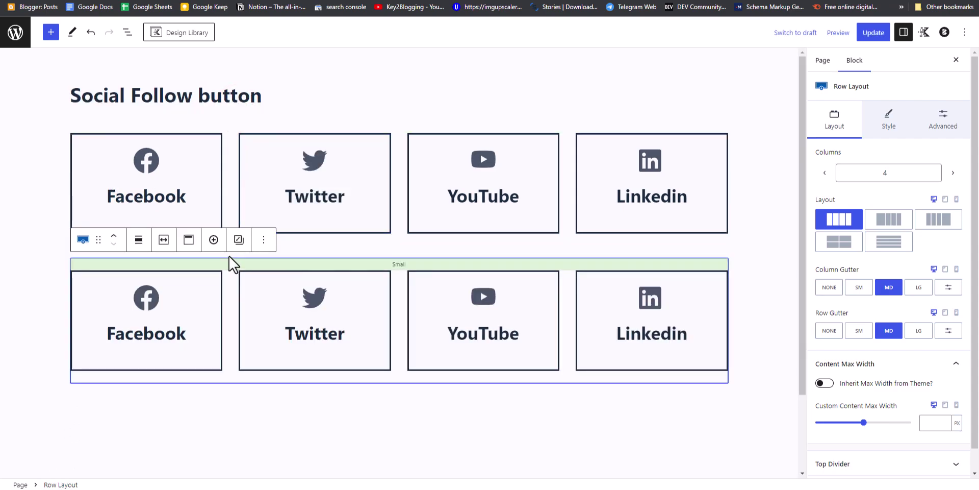
# Hide the title of the Facebook Info Box in the duplicated row so only its icon is shown
pyautogui.click(195, 303)
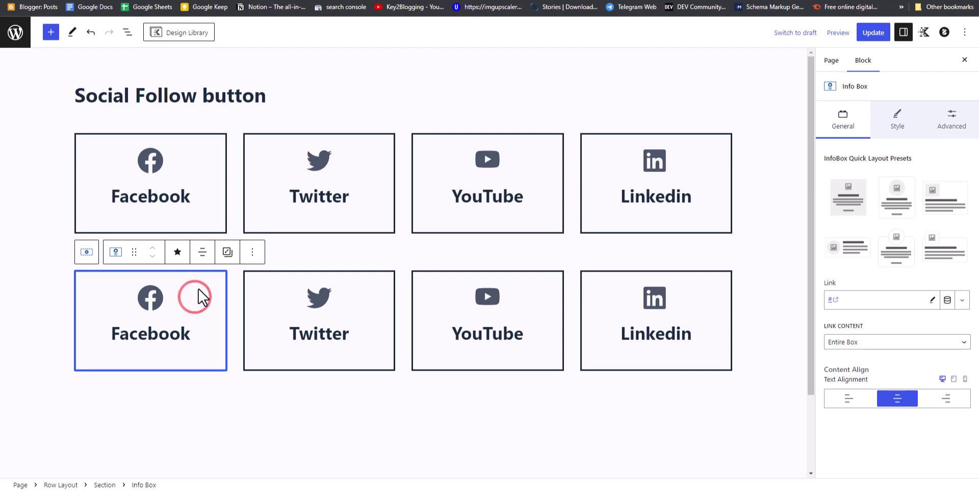
pyautogui.click(900, 128)
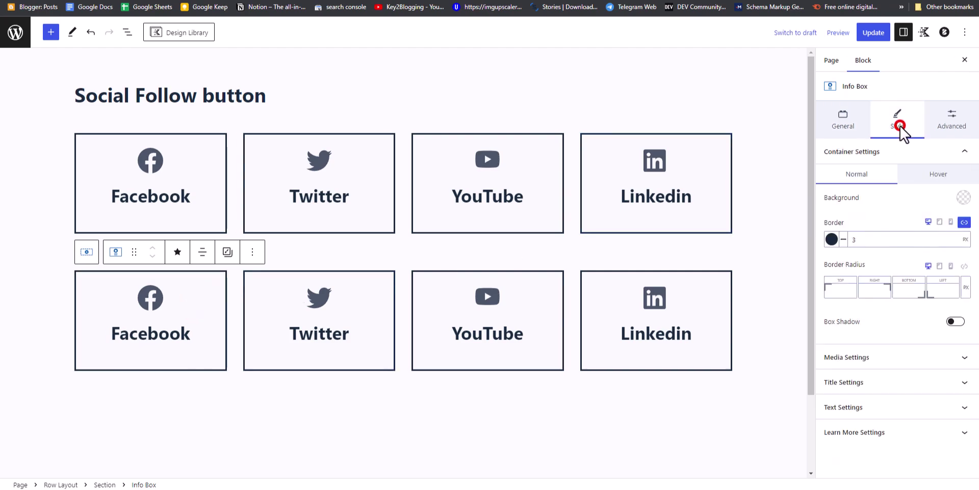
pyautogui.click(861, 387)
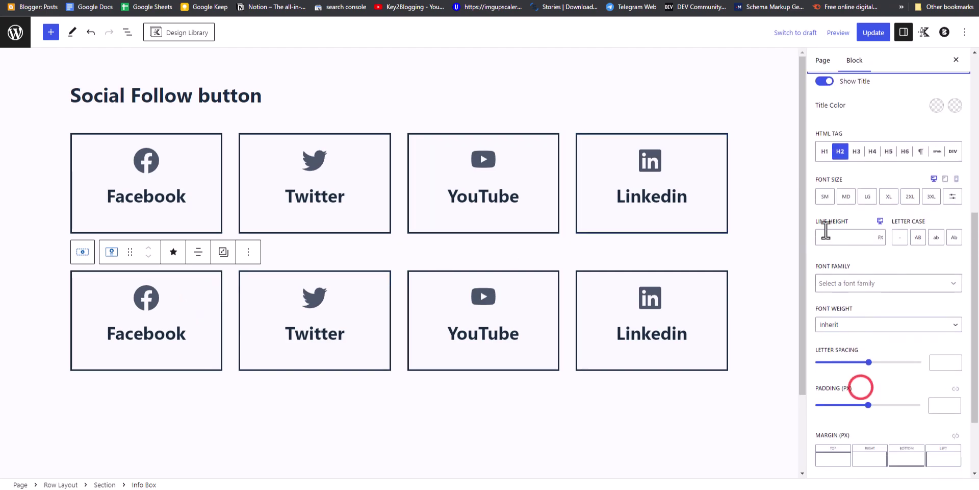
pyautogui.click(826, 83)
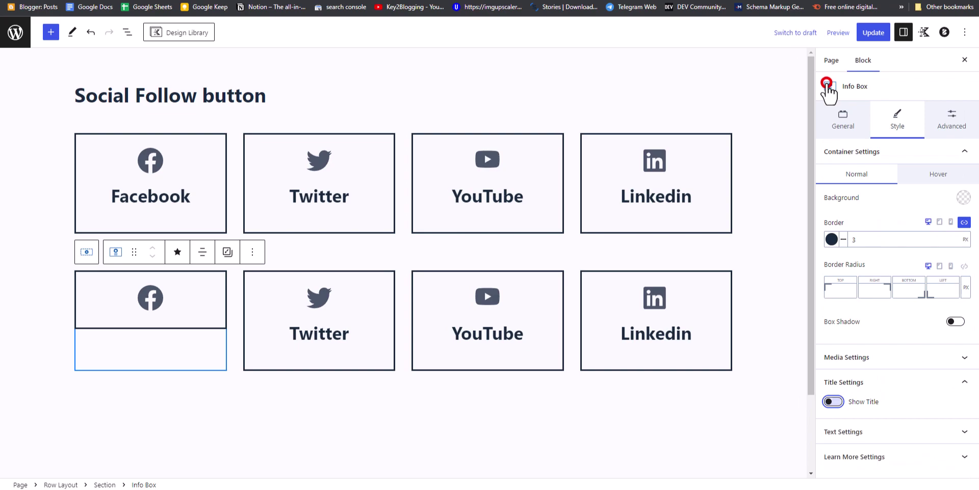
# Hide the title of the Twitter Info Box in the duplicated row so only its icon is shown
pyautogui.click(378, 274)
pyautogui.click(901, 123)
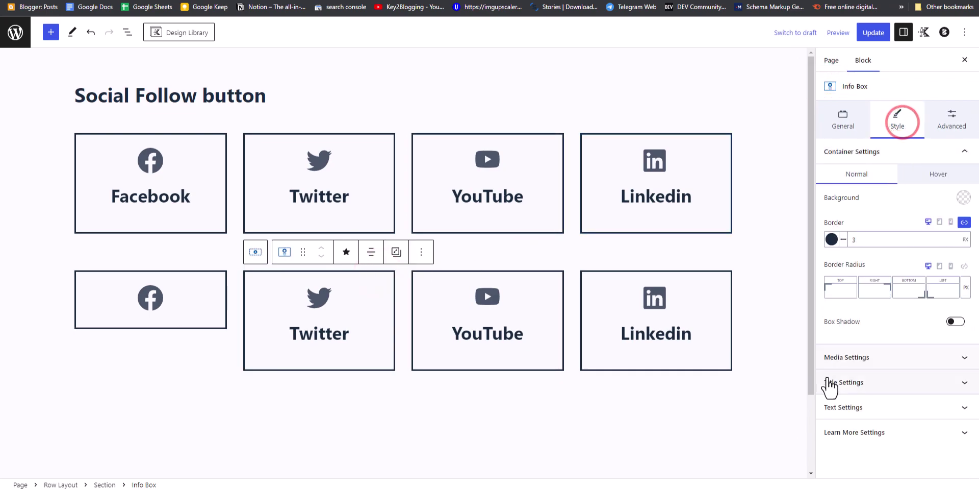
pyautogui.click(858, 388)
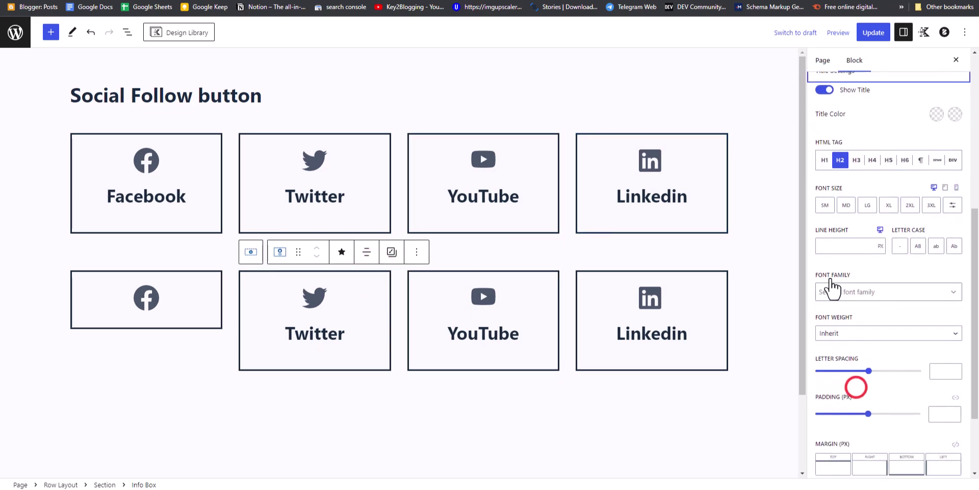
pyautogui.click(827, 82)
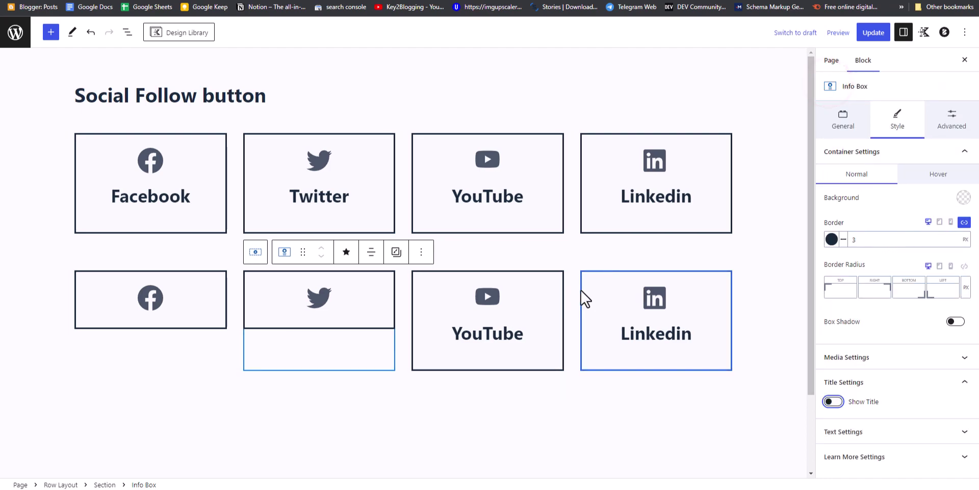
# Hide the title of the YouTube Info Box in the duplicated row so only its icon is shown
pyautogui.click(541, 278)
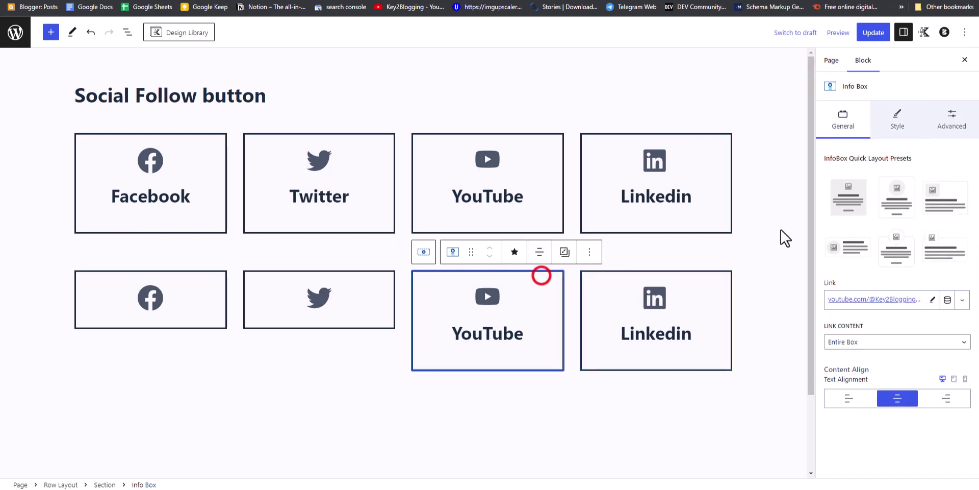
pyautogui.click(897, 125)
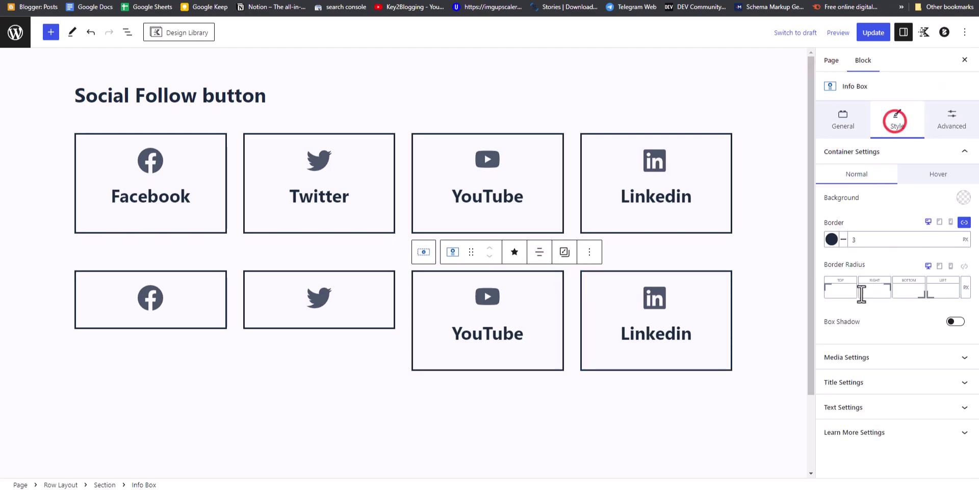
pyautogui.click(859, 387)
pyautogui.click(827, 81)
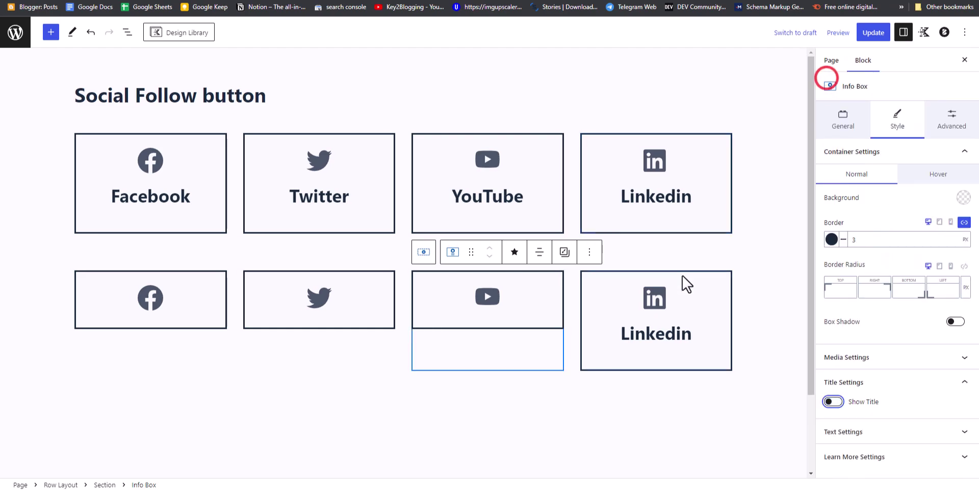
# Hide the title of the Linkedin Info Box in the duplicated row so only its icon is shown
pyautogui.click(704, 287)
pyautogui.click(903, 126)
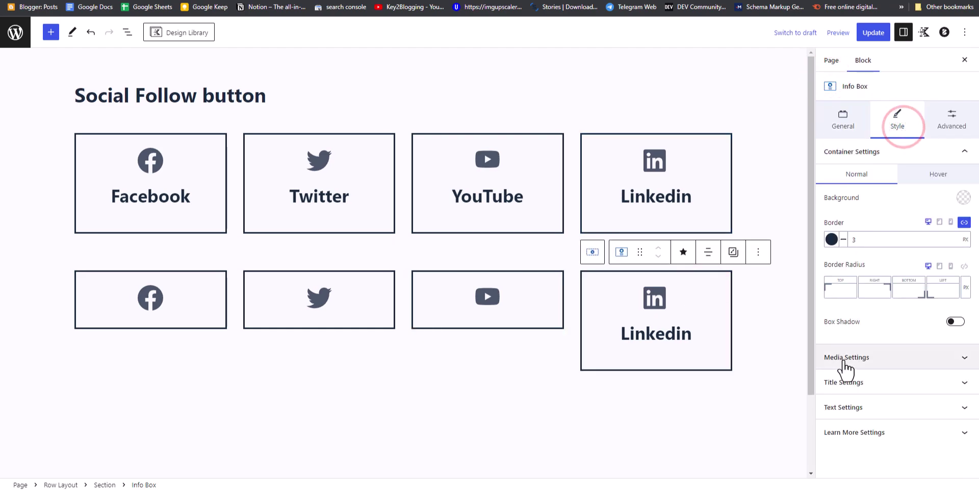
pyautogui.click(848, 383)
pyautogui.click(825, 80)
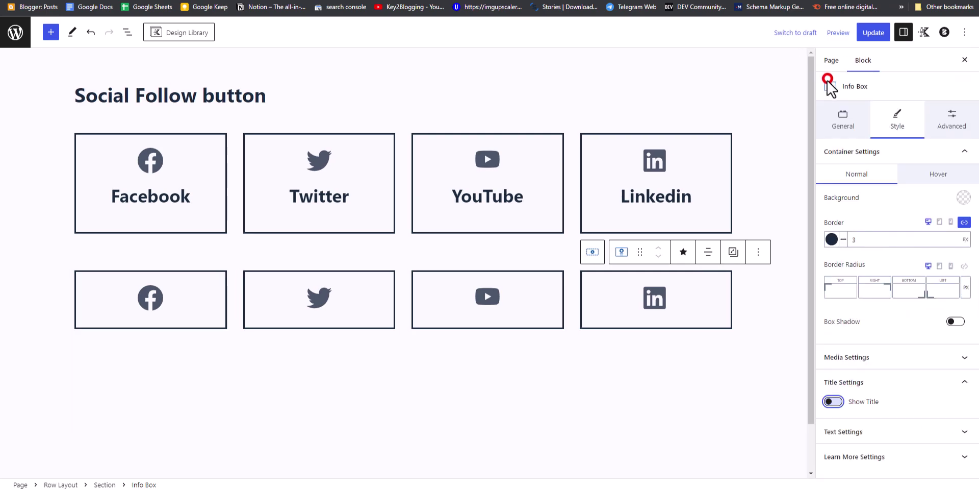
pyautogui.click(746, 311)
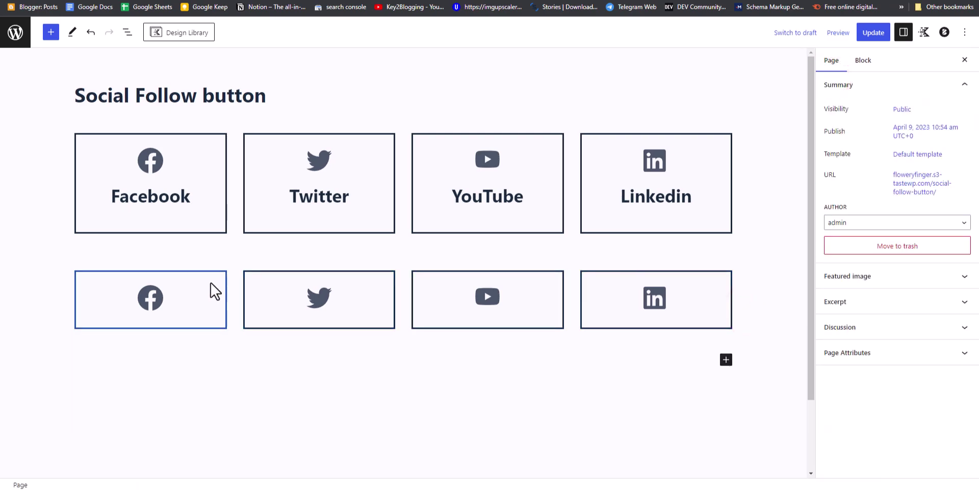
# Set the icon-only row to 5 columns and paste a copy of its Linkedin Info Box into the empty fifth column
pyautogui.click(221, 259)
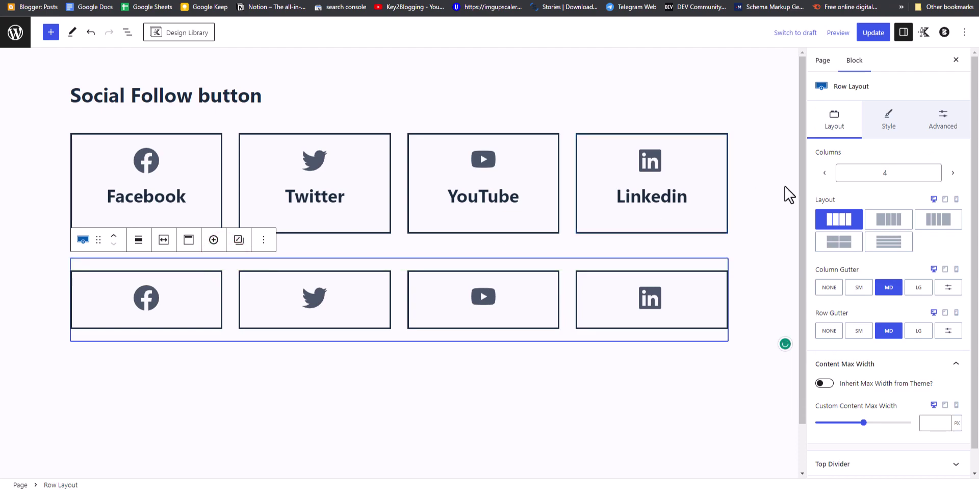
pyautogui.click(953, 174)
pyautogui.click(581, 281)
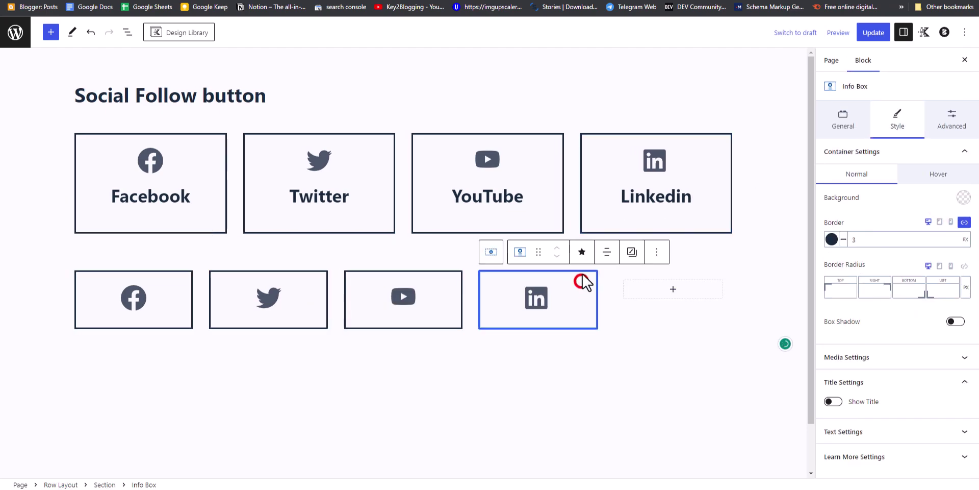
pyautogui.click(657, 252)
pyautogui.click(674, 301)
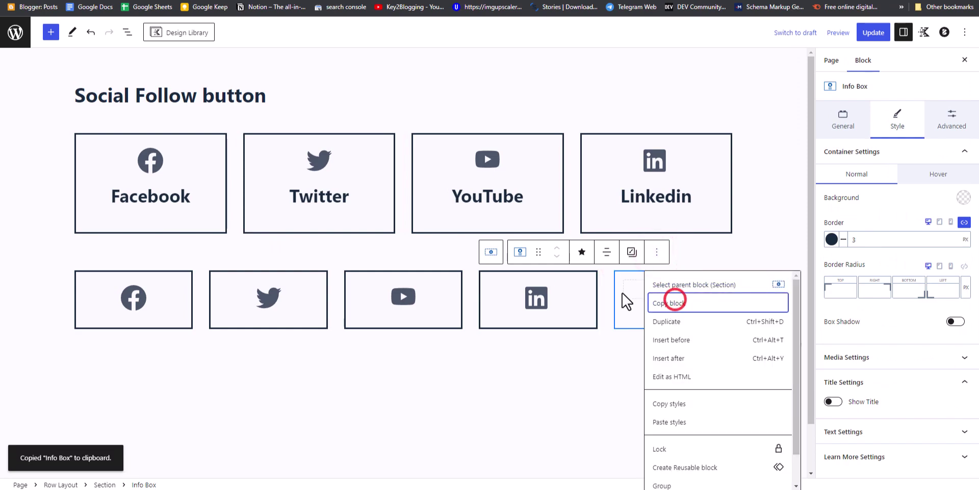
pyautogui.click(624, 290)
pyautogui.click(668, 366)
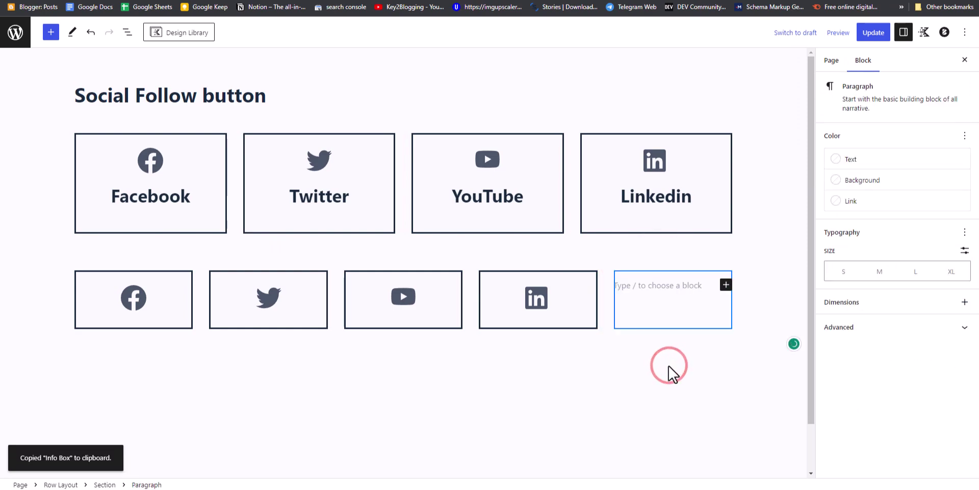
pyautogui.hotkey('ctrl', 'v')
pyautogui.click(757, 298)
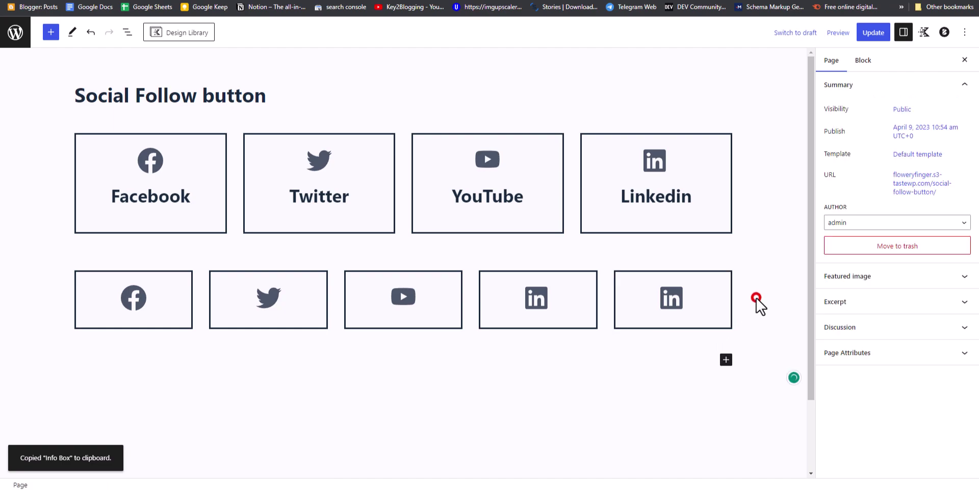
# Search the icons for "pint" and change the fifth Info Box's icon to the circular Pinterest icon
pyautogui.click(690, 305)
pyautogui.click(890, 112)
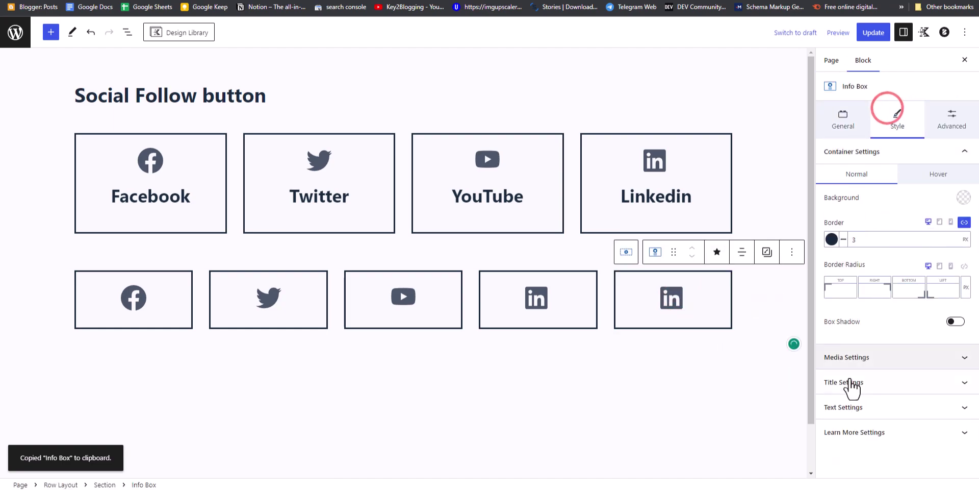
pyautogui.click(879, 363)
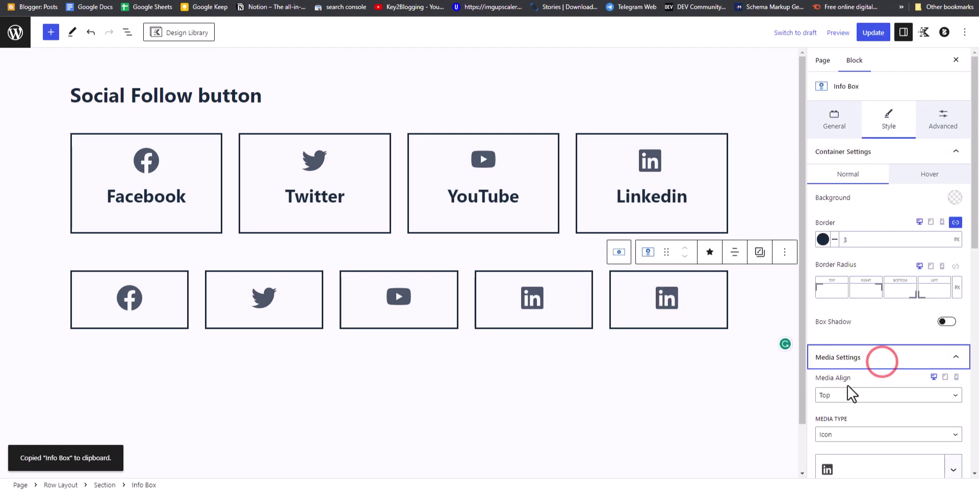
pyautogui.click(847, 464)
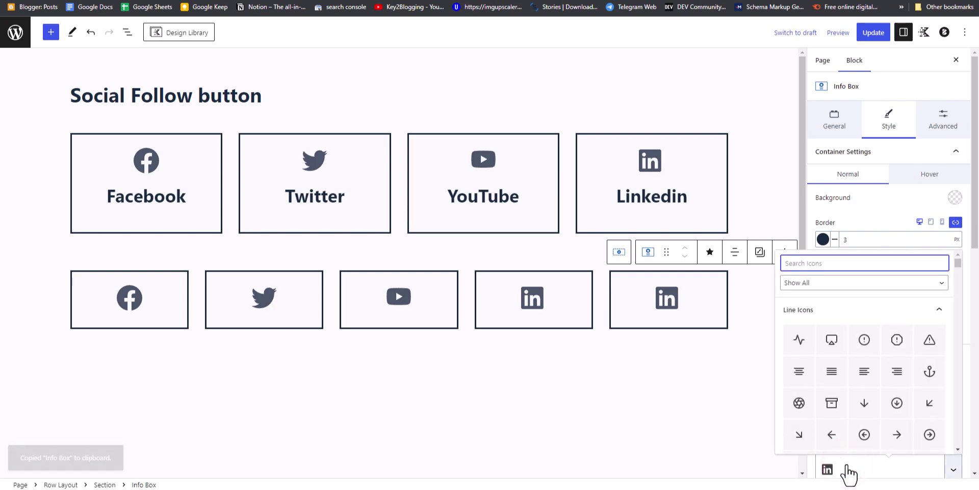
pyautogui.write('plnt')
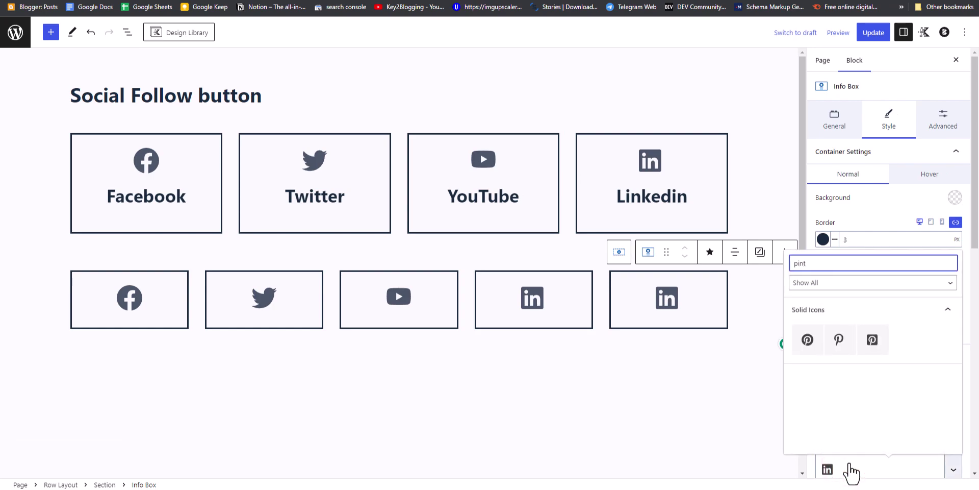
pyautogui.click(808, 340)
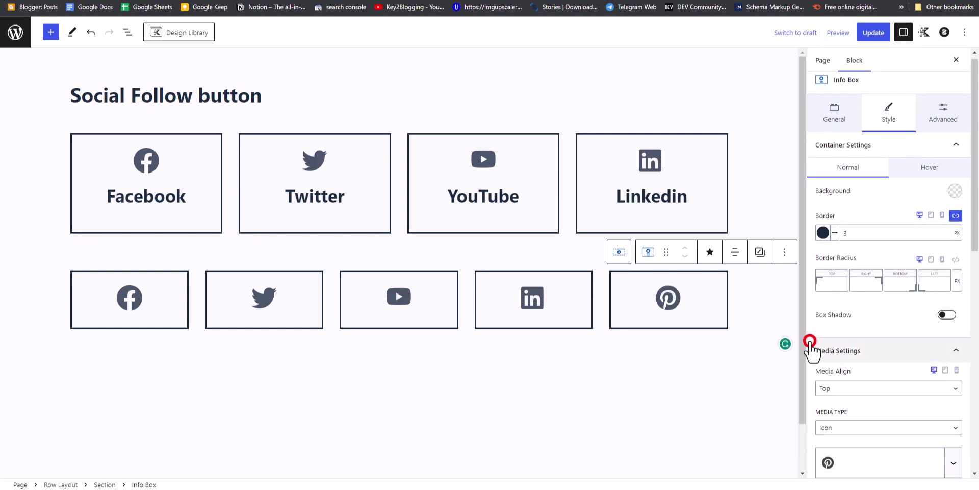
pyautogui.click(703, 353)
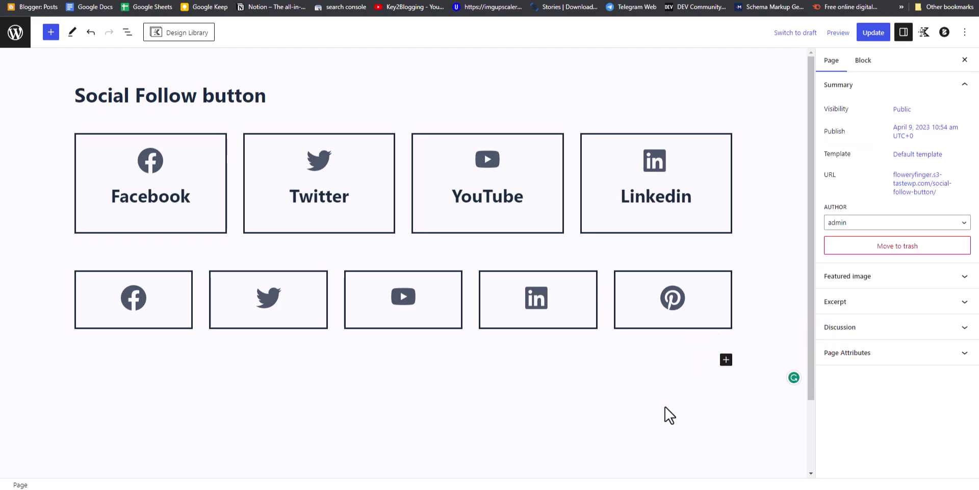
# Set the icon-only row's custom content max width to 870 px, briefly comparing it with the max width inherited from the theme
pyautogui.click(444, 260)
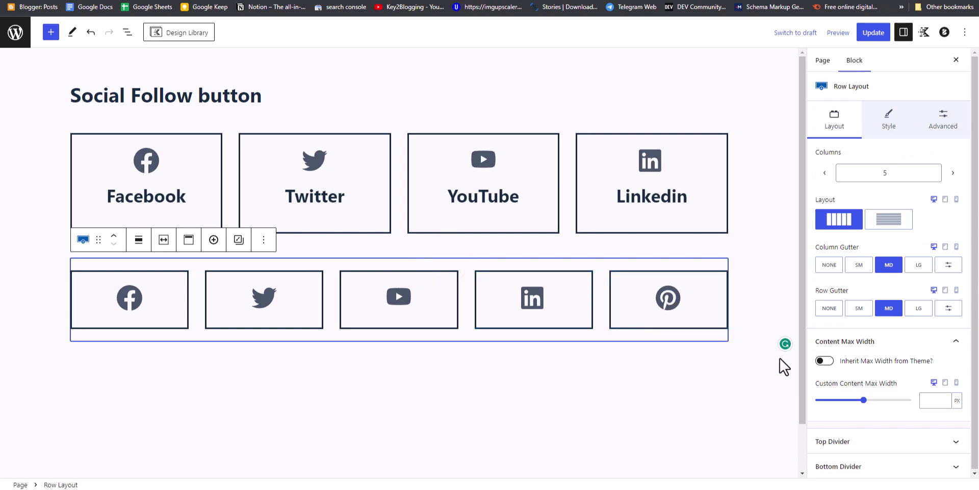
pyautogui.moveTo(863, 400)
pyautogui.mouseDown()
pyautogui.moveTo(849, 400)
pyautogui.moveTo(857, 403)
pyautogui.mouseUp()
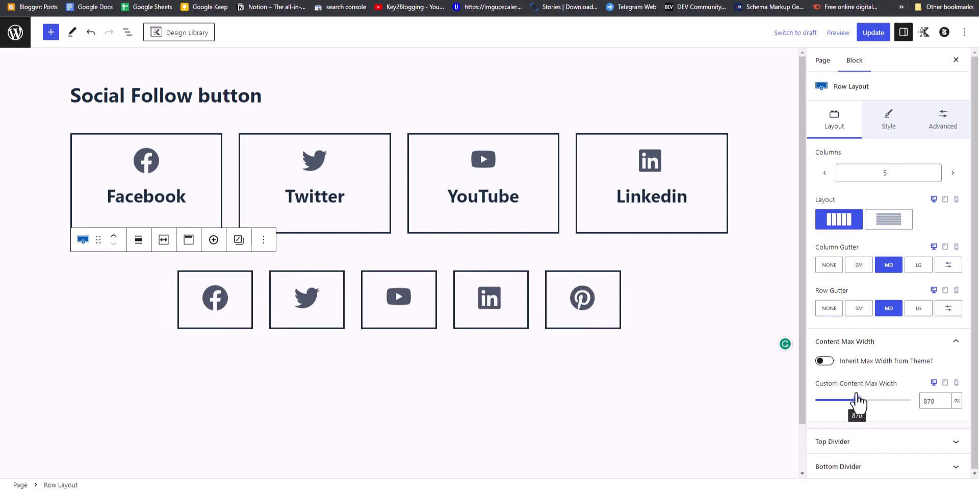
pyautogui.click(824, 360)
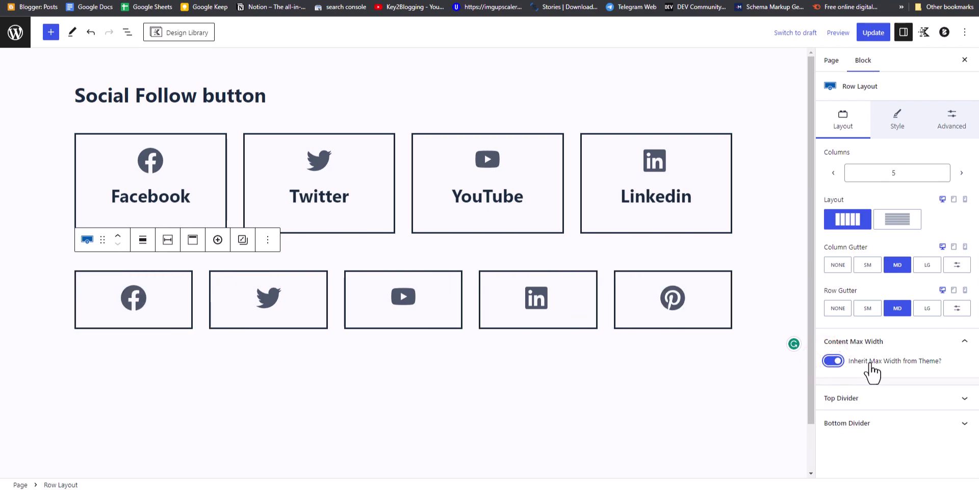
pyautogui.click(831, 364)
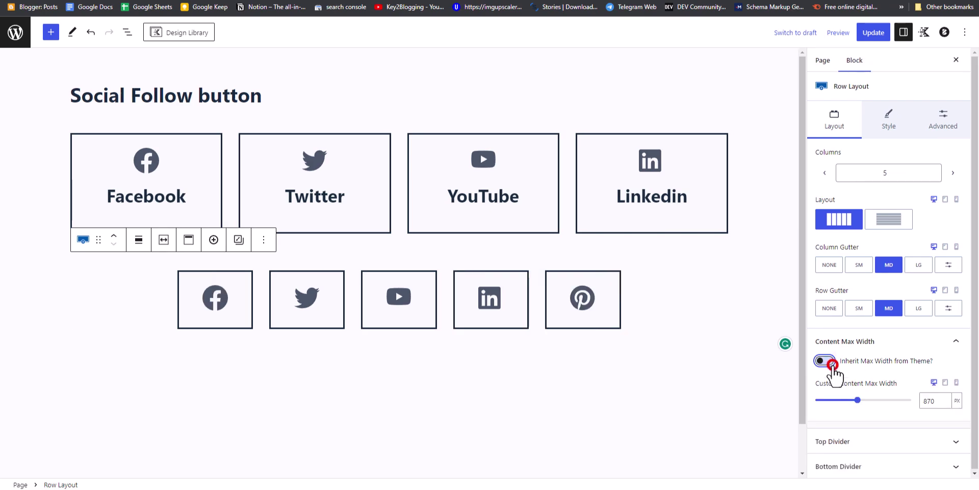
pyautogui.click(724, 299)
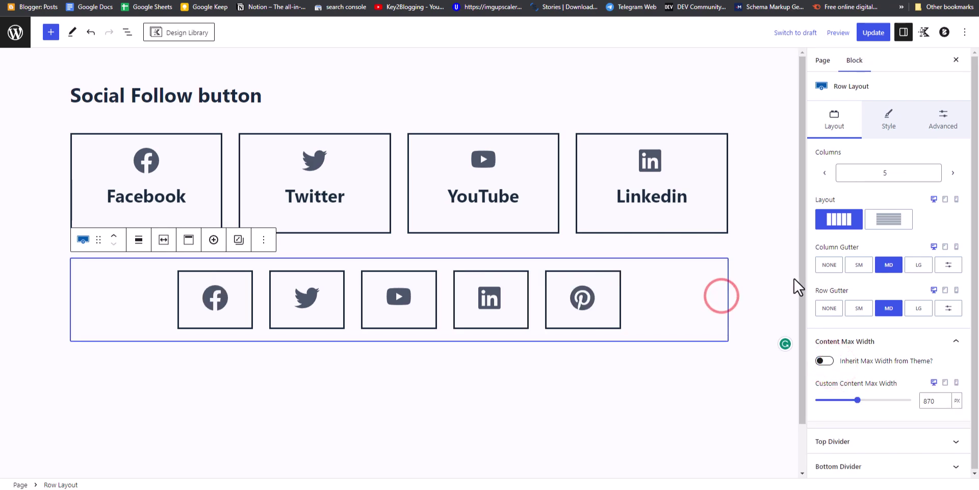
pyautogui.click(768, 278)
# Update the page and open the published version in a new browser tab
pyautogui.click(867, 34)
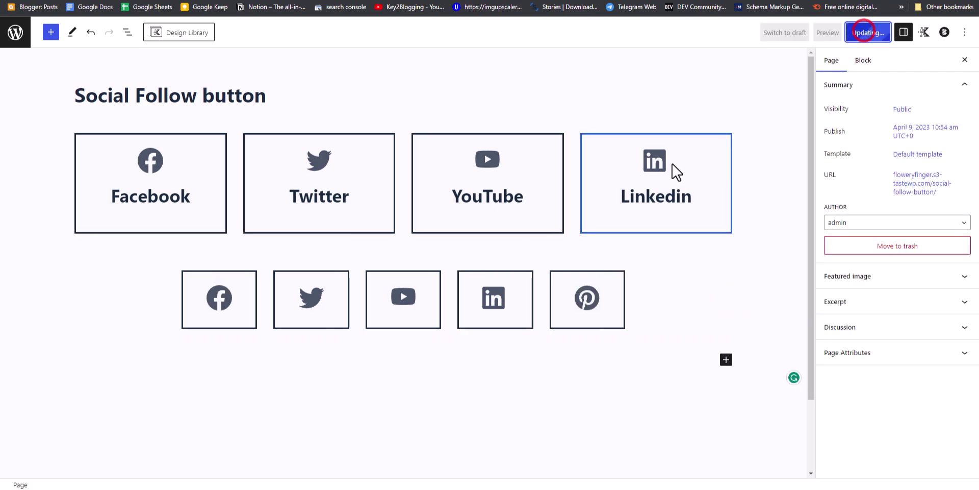
pyautogui.rightClick(93, 458)
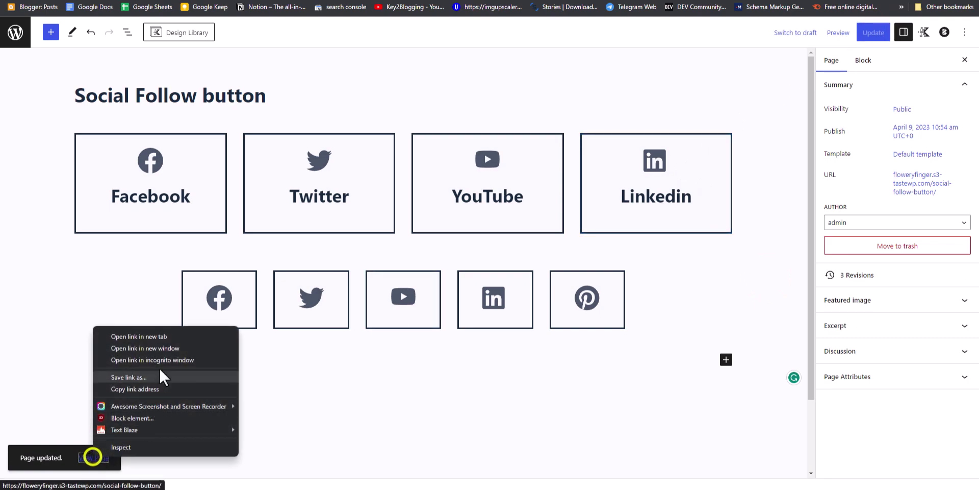
pyautogui.click(161, 337)
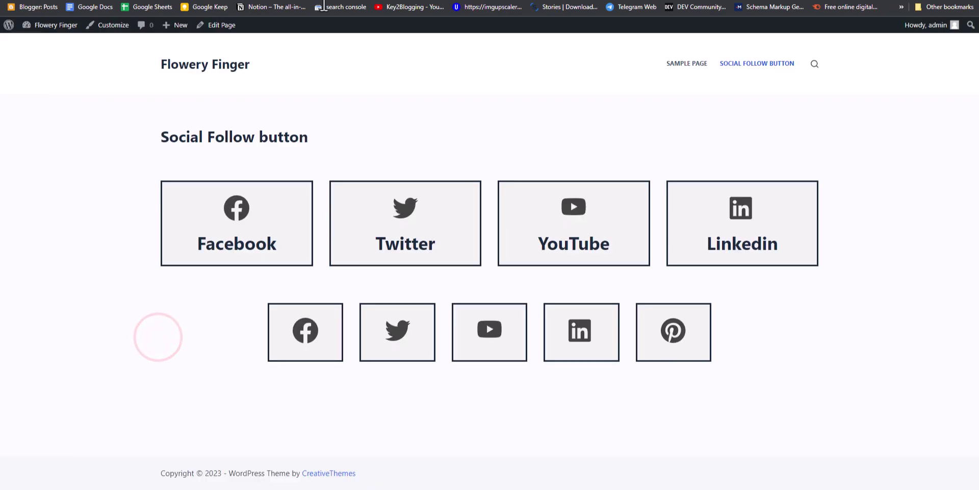